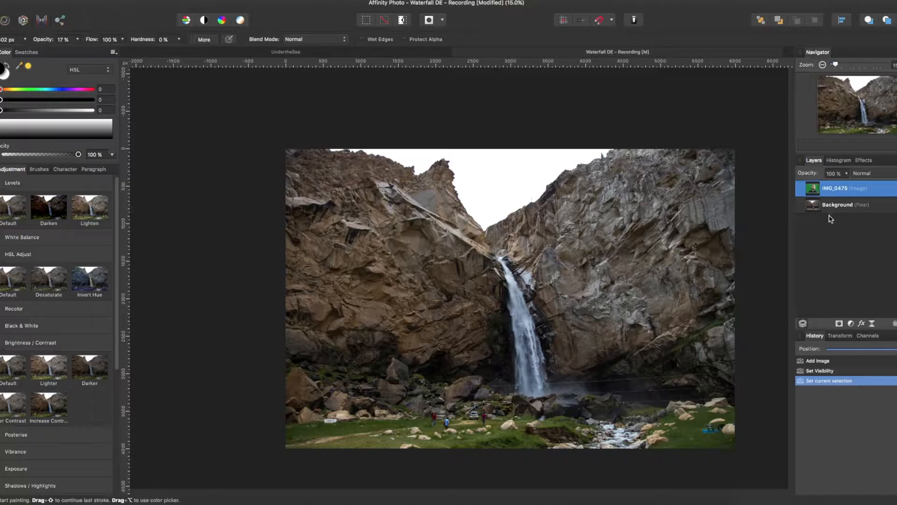
Unlock the Background layer and make the IMG_0475 portrait layer visible.
left_click(841, 208)
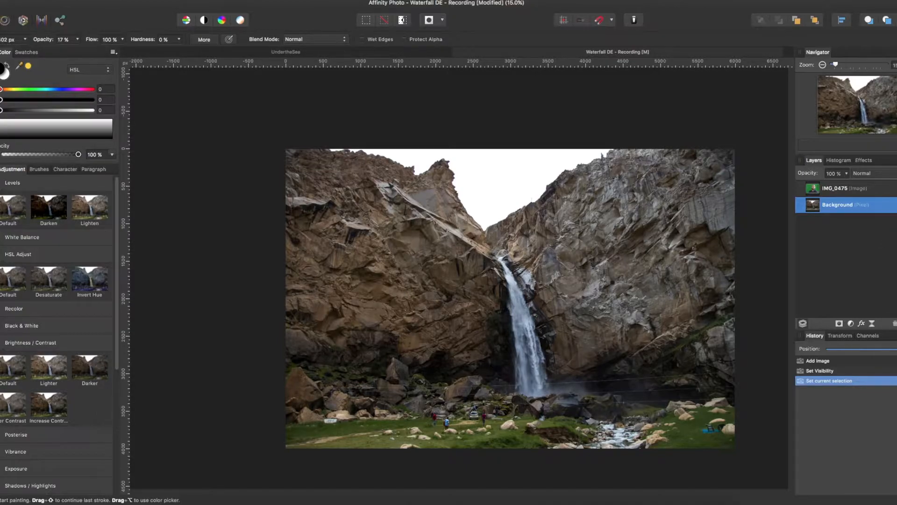
left_click(896, 205)
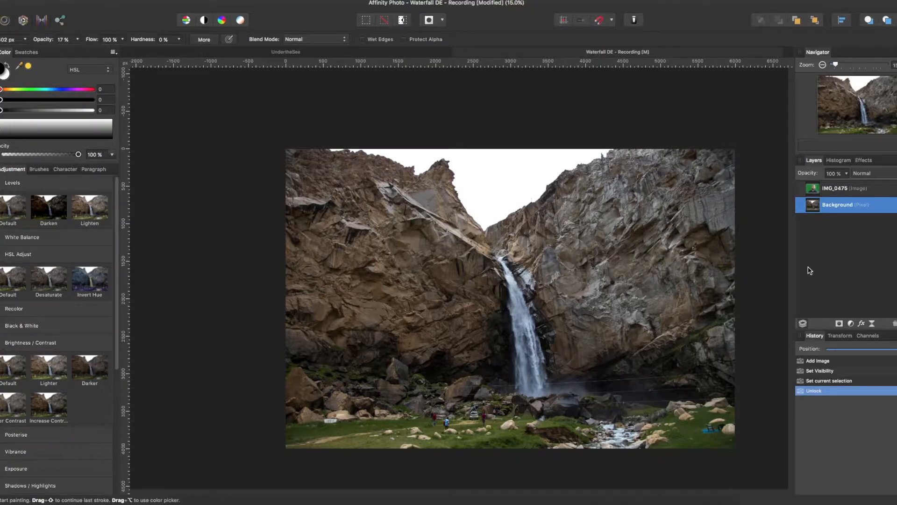
left_click(856, 195)
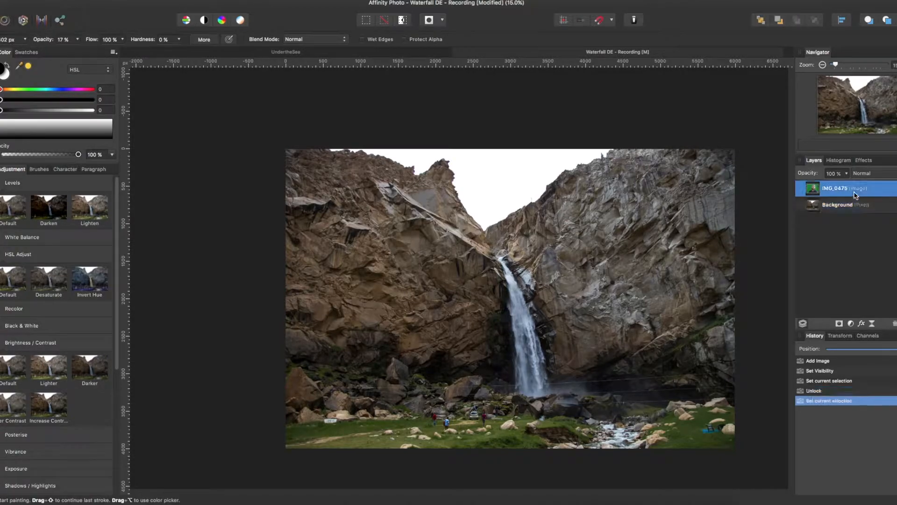
left_click(896, 188)
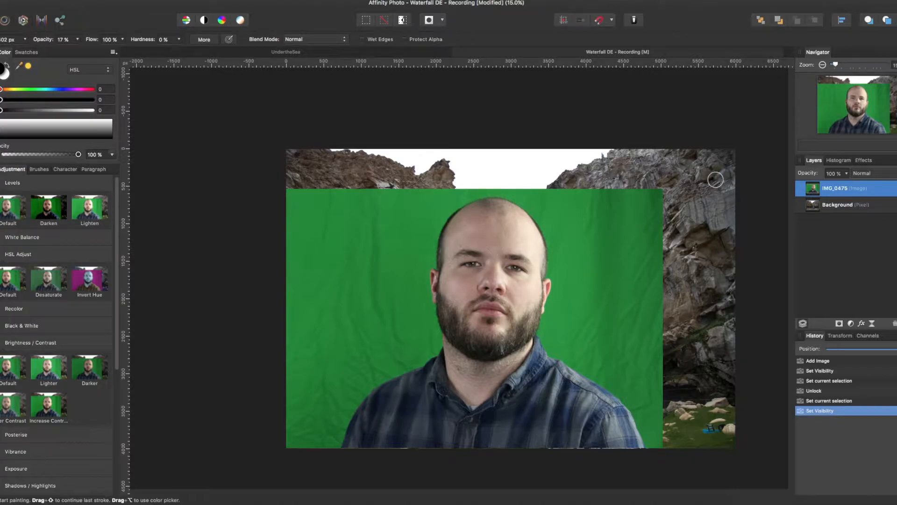
Add a live Clarity filter to the IMG_0475 portrait layer.
key("super+1")
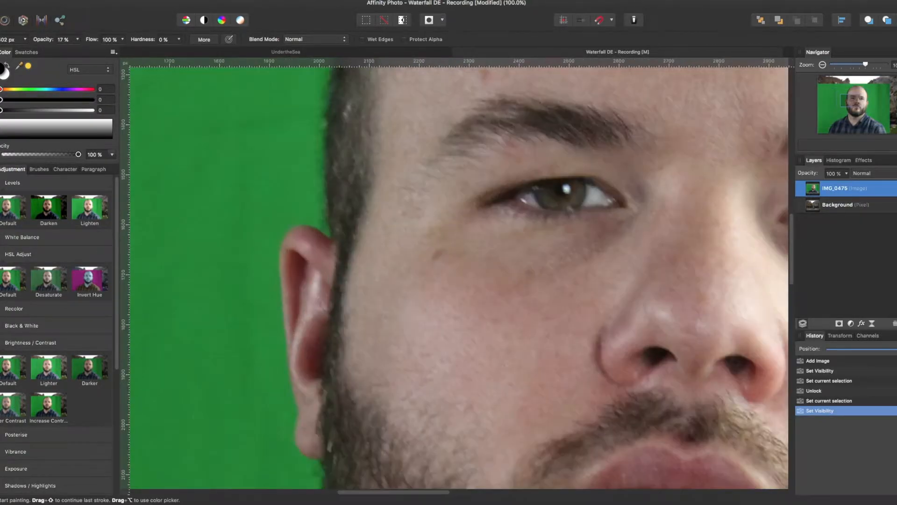
left_click(823, 64)
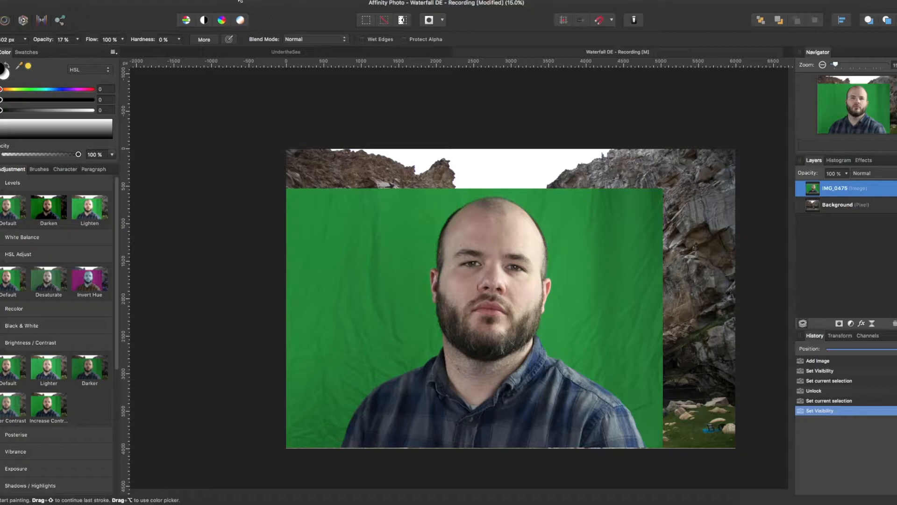
left_click(261, 1)
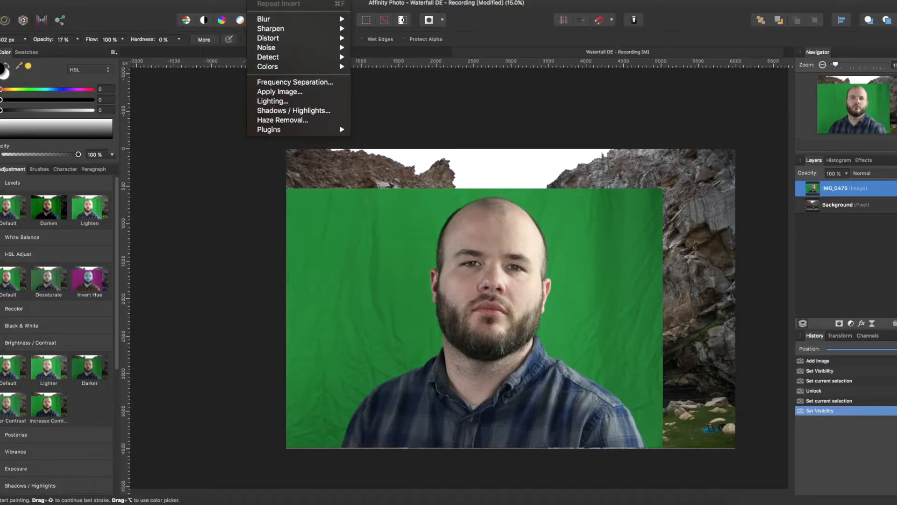
mouse_move(169, 1)
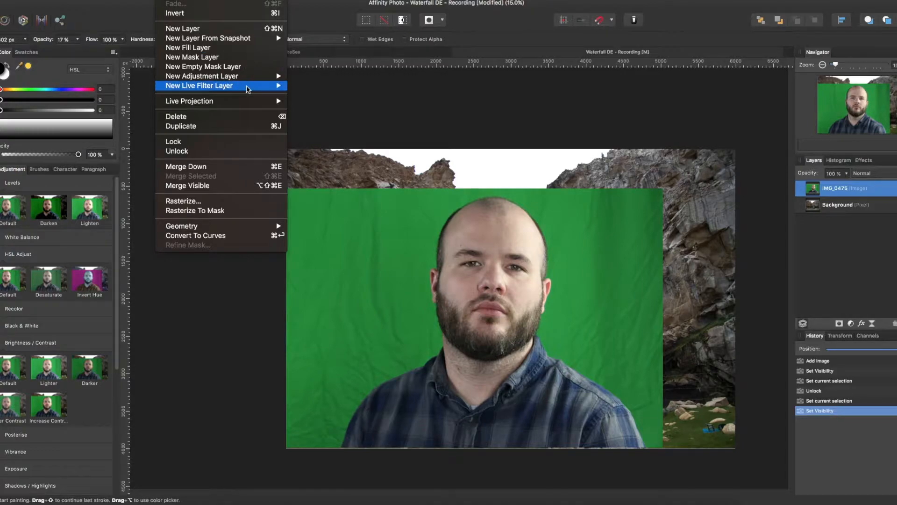
mouse_move(231, 87)
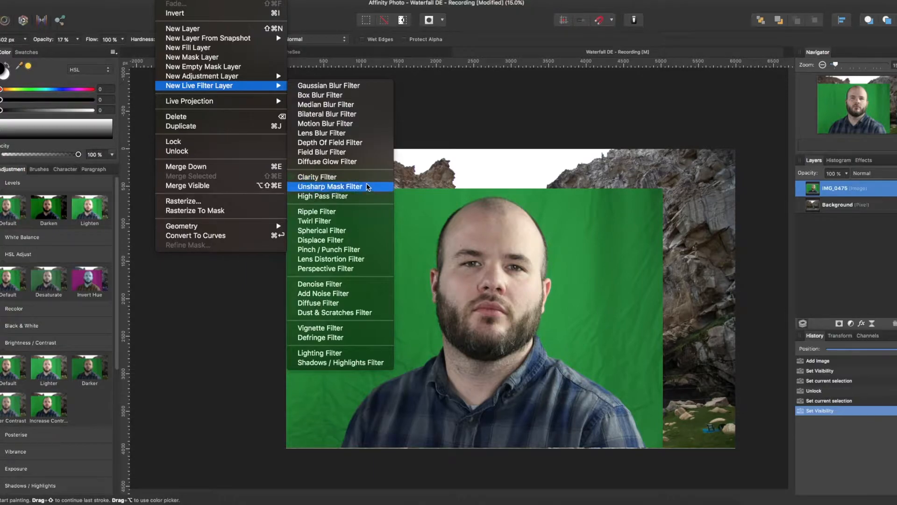
left_click(327, 179)
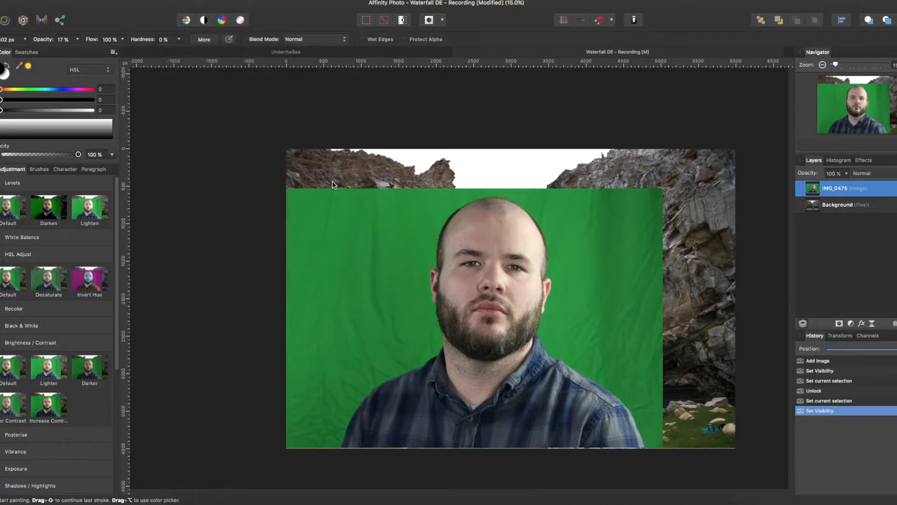
Set the live Clarity filter's radius to 13 px and check how the filter is nested in the IMG_0475 layer.
left_click_drag(628, 458, 659, 458)
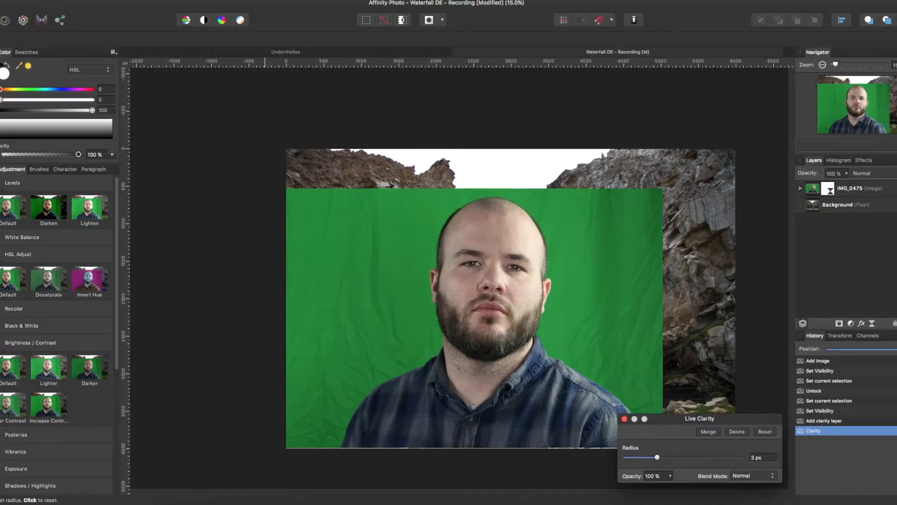
key("super+plus")
key("super+plus")
key("super+plus")
key("super+plus")
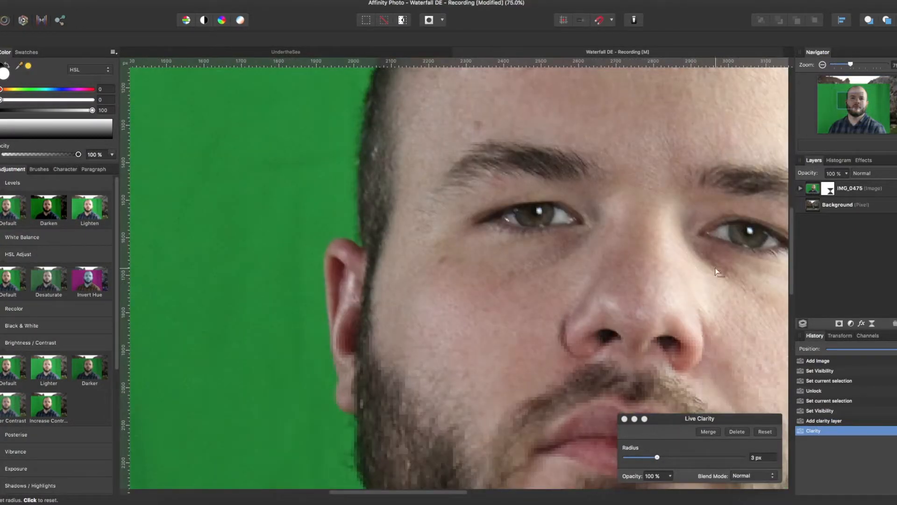
left_click_drag(657, 458, 778, 466)
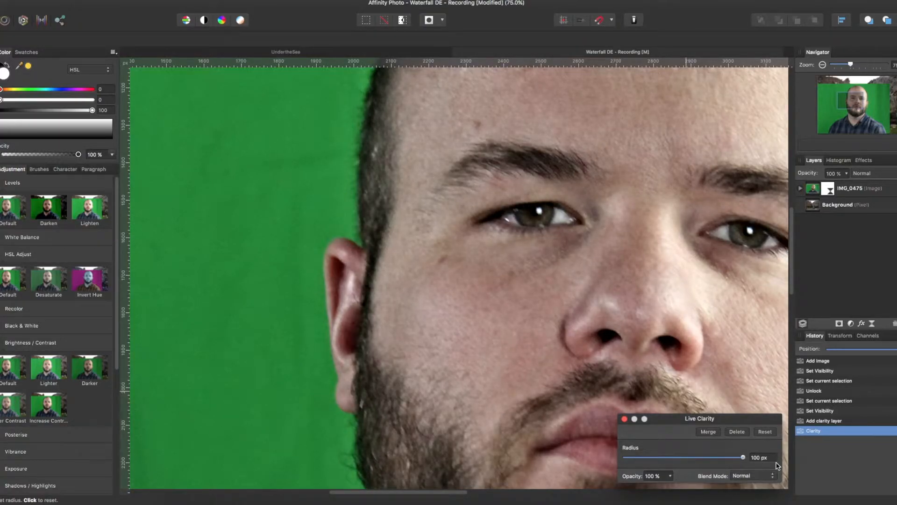
left_click_drag(778, 466, 682, 460)
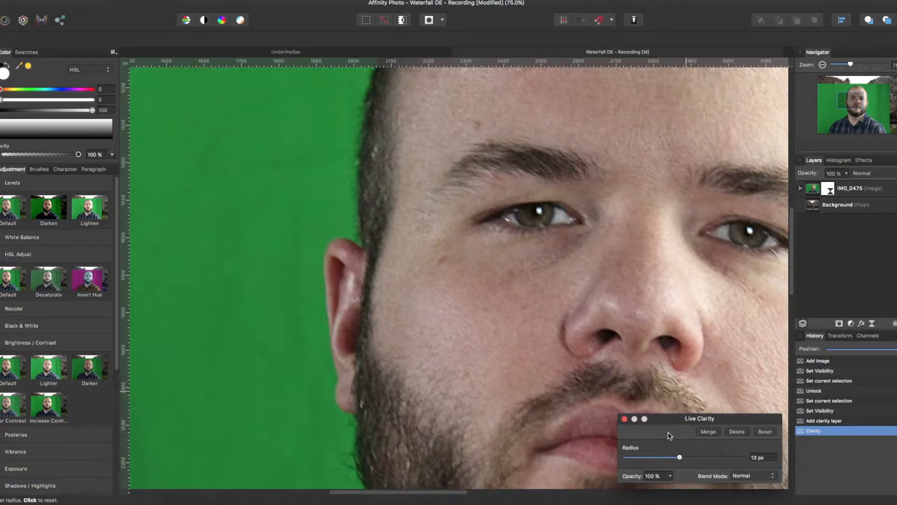
left_click(625, 420)
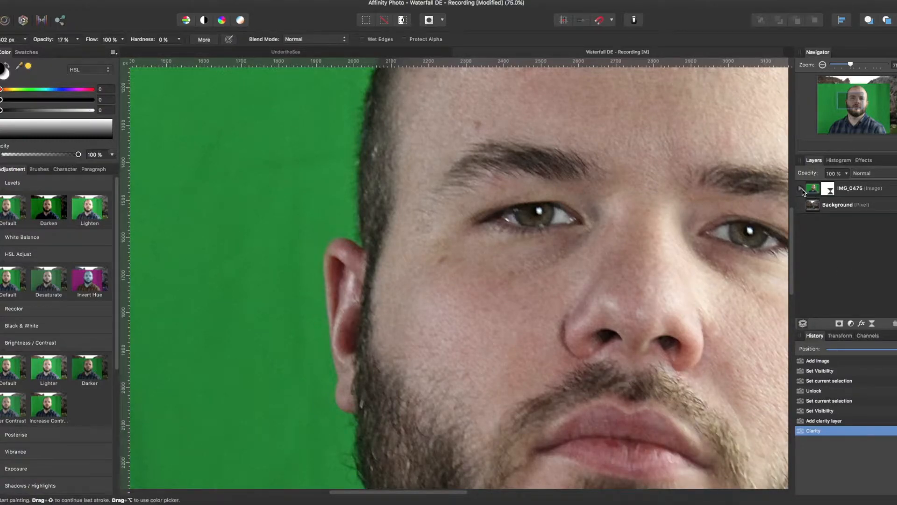
left_click(801, 190)
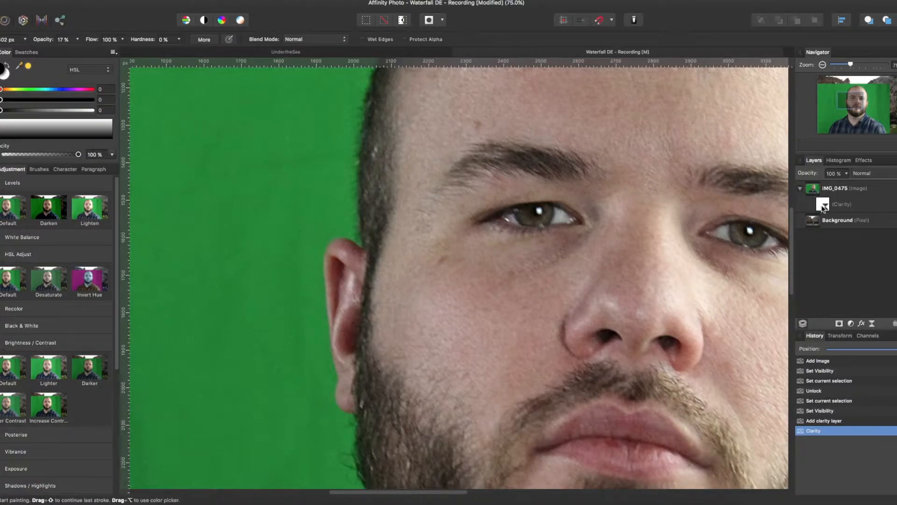
left_click(800, 189)
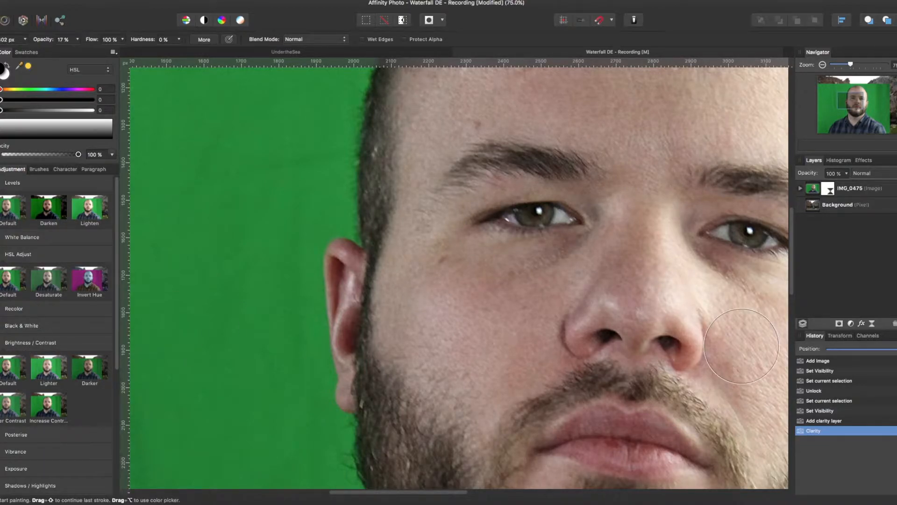
Add a Brightness / Contrast adjustment with brightness at 7% and contrast at 29%.
left_click(42, 344)
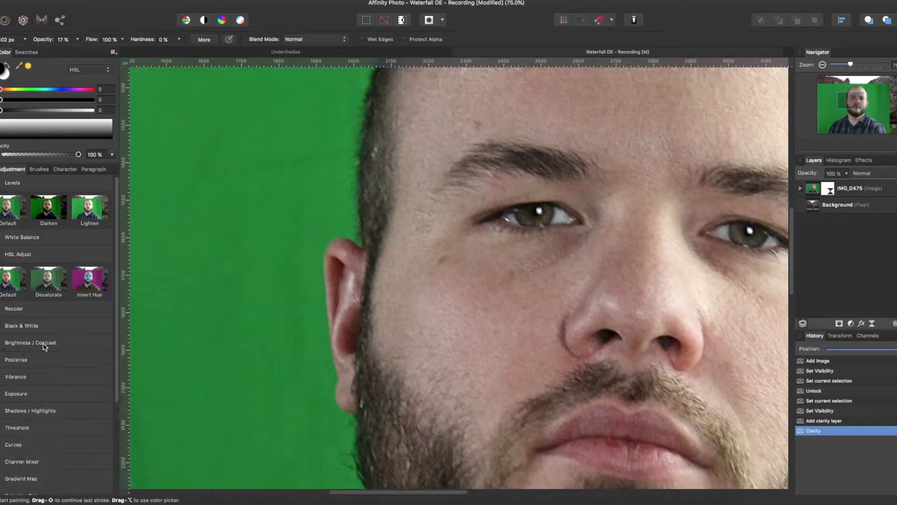
left_click(41, 343)
left_click_drag(167, 345, 179, 346)
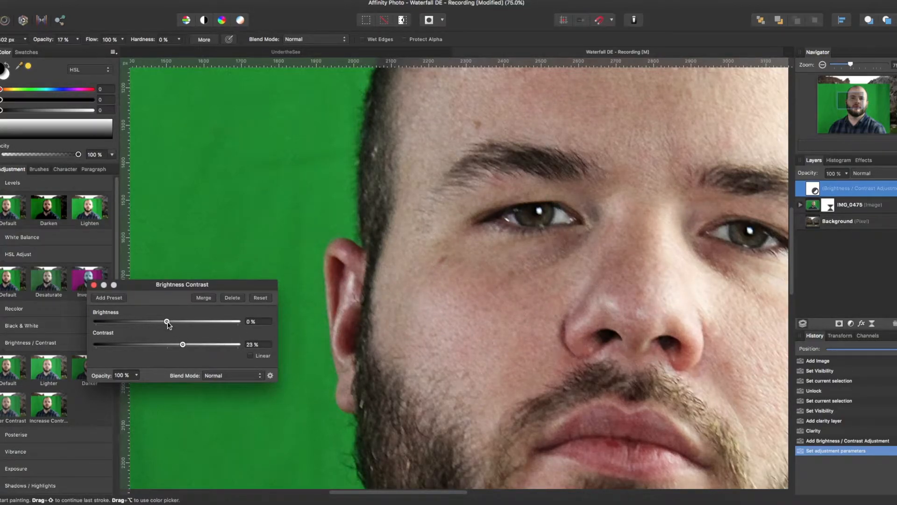
left_click_drag(167, 324, 189, 348)
left_click(822, 65)
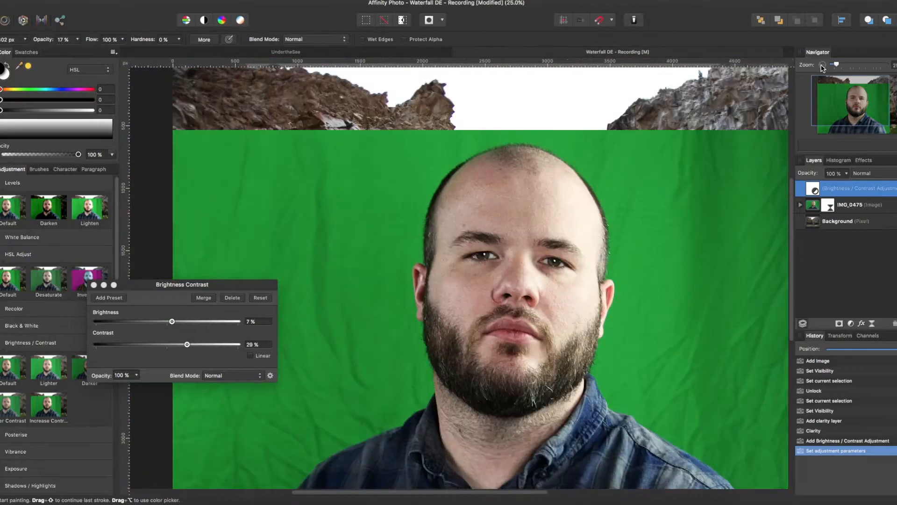
left_click(822, 65)
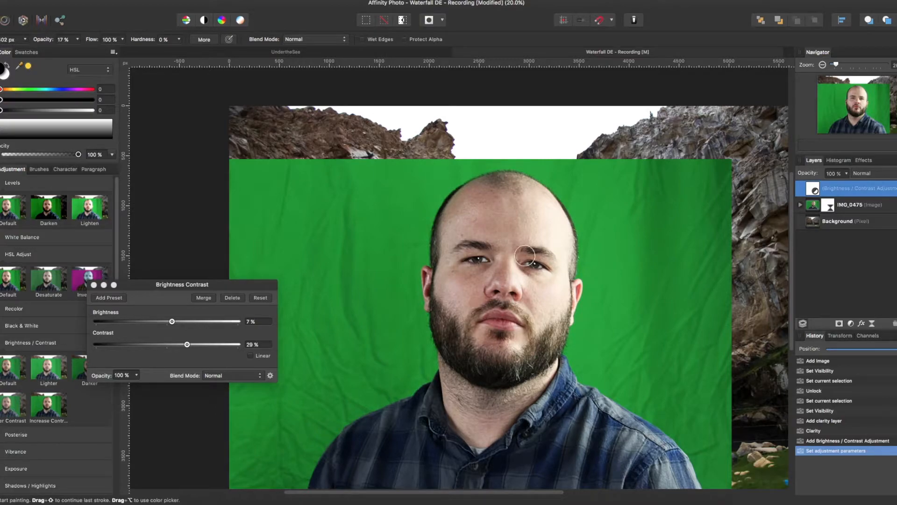
left_click(93, 284)
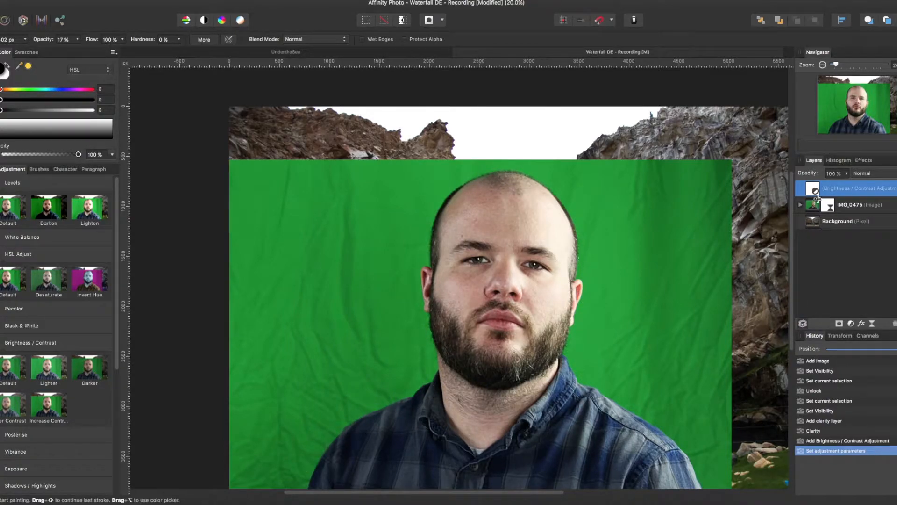
Nest the Brightness / Contrast adjustment inside the IMG_0475 layer so that it affects only the portrait.
left_click_drag(813, 189, 859, 214)
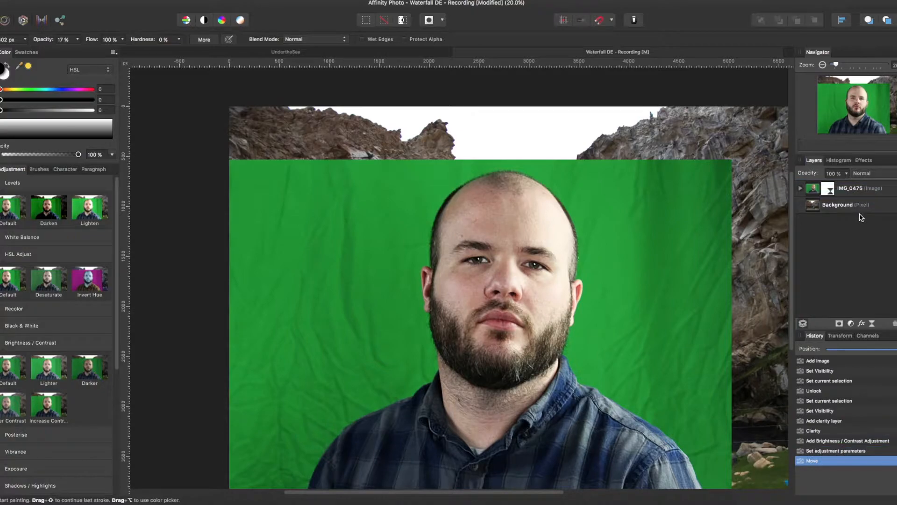
left_click(803, 193)
left_click(800, 188)
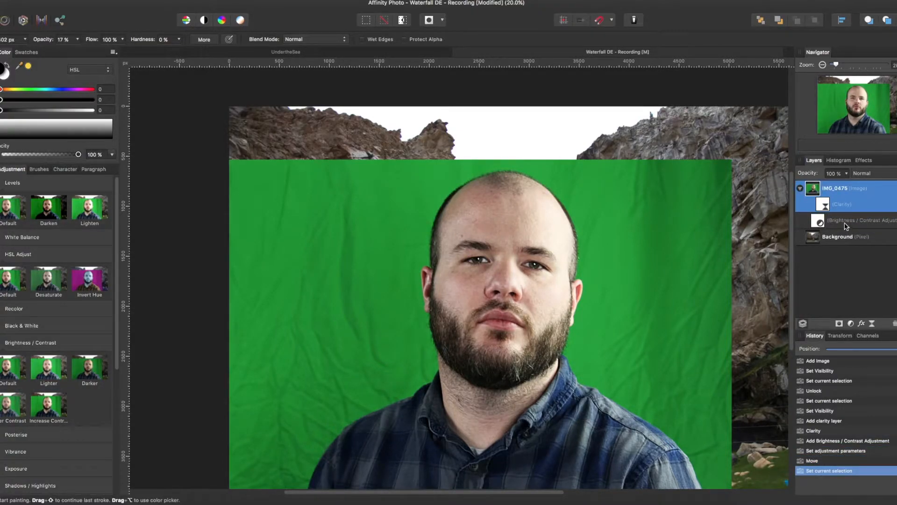
left_click(820, 224)
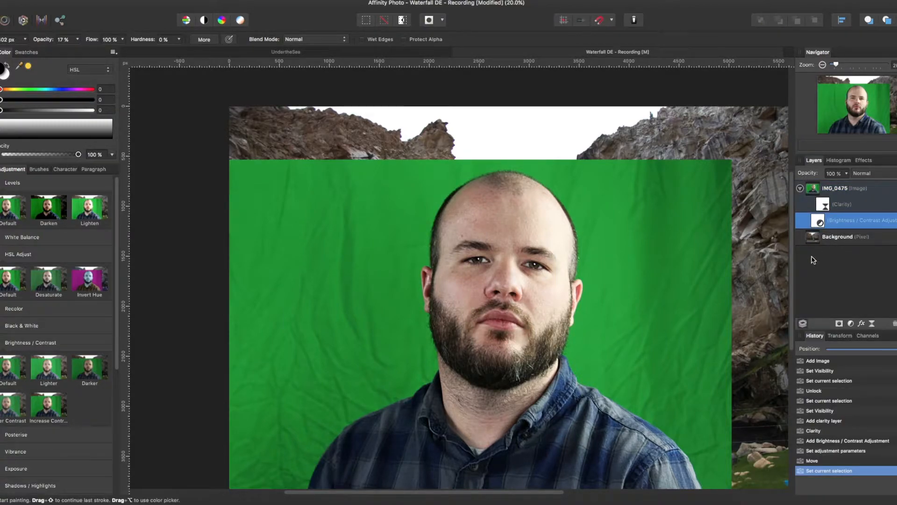
left_click(800, 189)
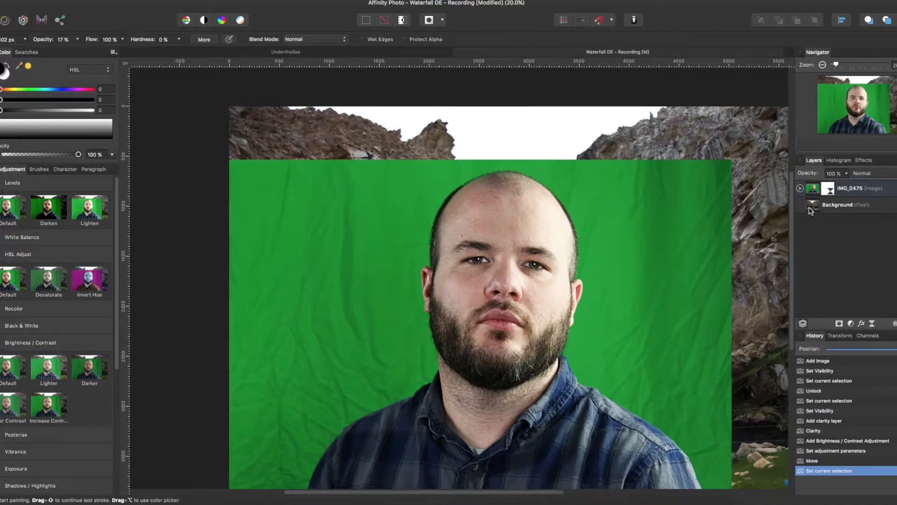
Duplicate the Background and IMG_0475 layers and arrange the copies as a second portrait-over-background pair.
left_click(811, 210)
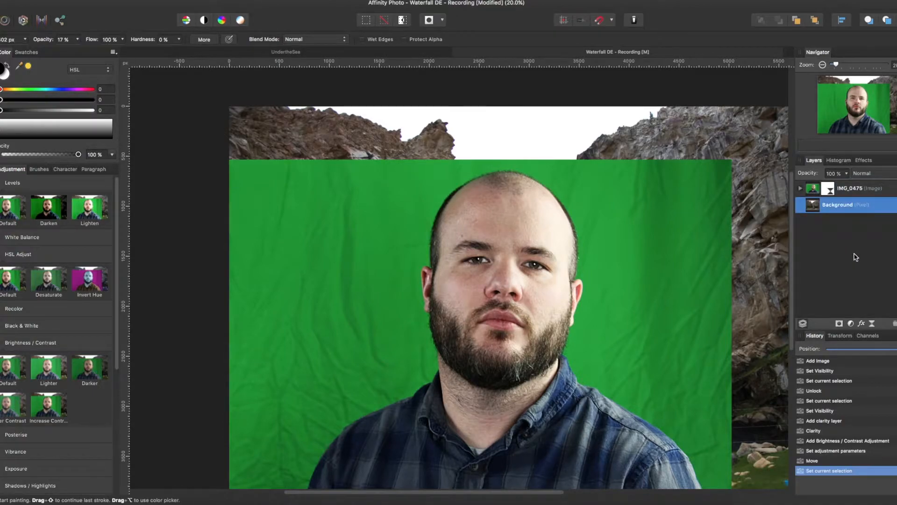
key("super+j")
left_click(814, 191)
key("super+j")
left_click_drag(812, 221, 806, 198)
left_click(843, 206)
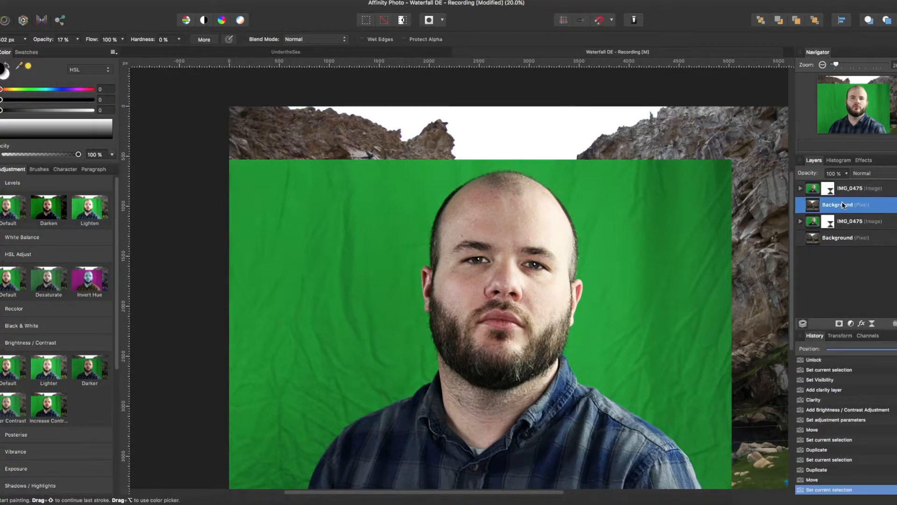
Group the lower IMG_0475 and Background pair, hide the group and name it "Originals".
left_click(866, 224)
left_click(867, 239, "shift")
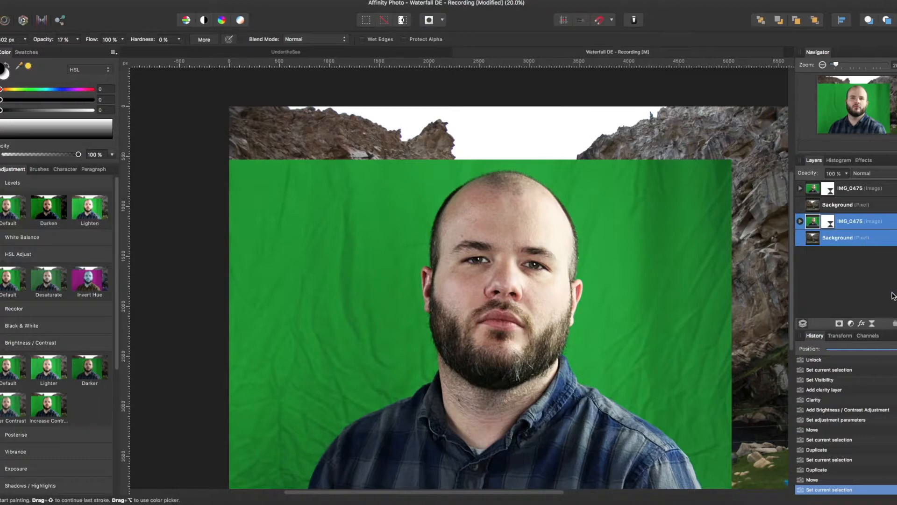
key("super+g")
left_click(896, 221)
double_click(836, 222)
type("Originals")
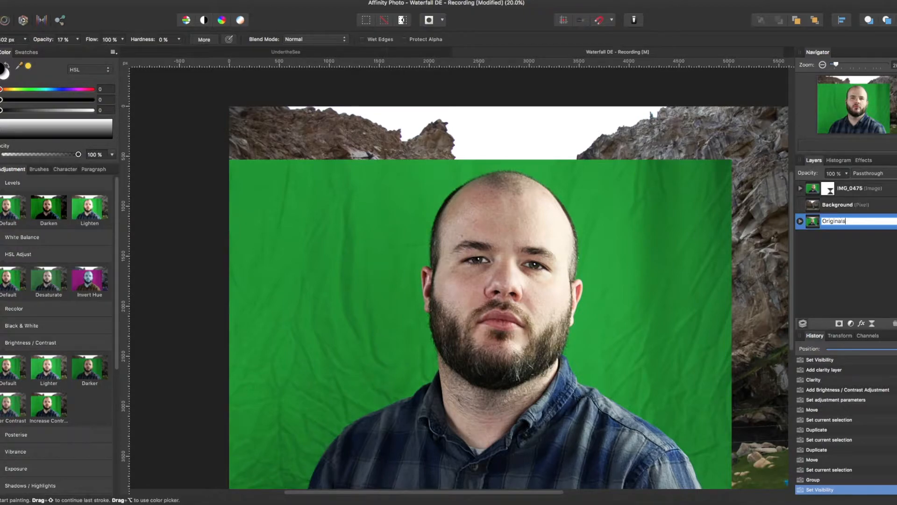
key("Return")
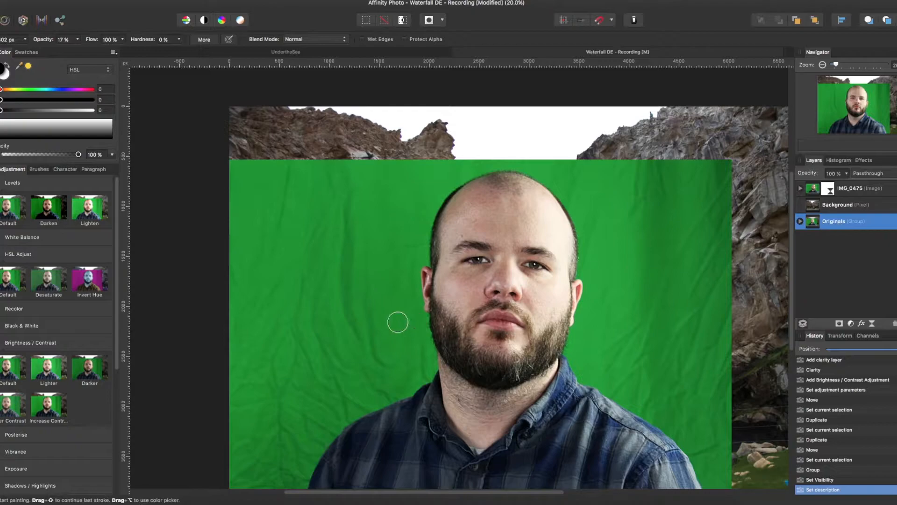
Start a Smart mode Pen curve where the left sleeve meets the photo's bottom edge and trace the lowest part of the sleeve.
scroll(401, 351, "down", 2)
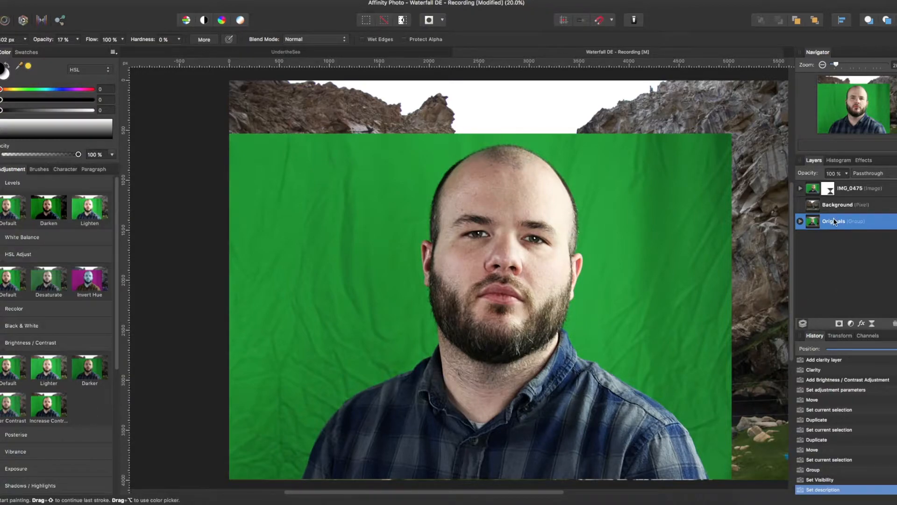
left_click_drag(836, 65, 866, 65)
mouse_move(852, 106)
left_mouse_down()
mouse_move(827, 144)
mouse_move(834, 130)
left_mouse_up()
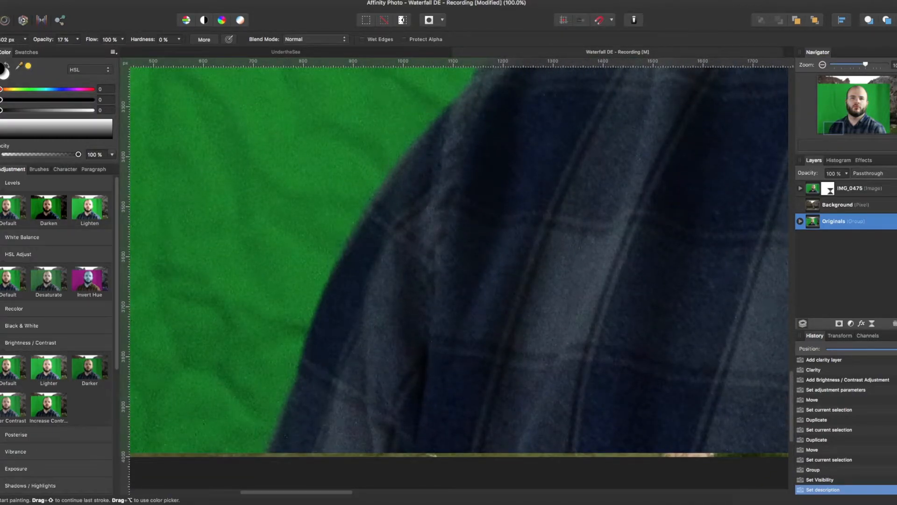
key("p")
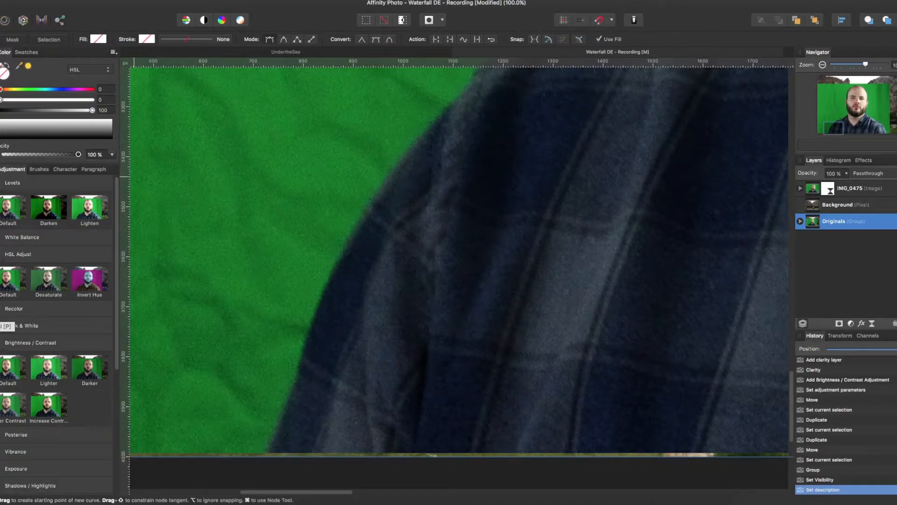
left_click(284, 41)
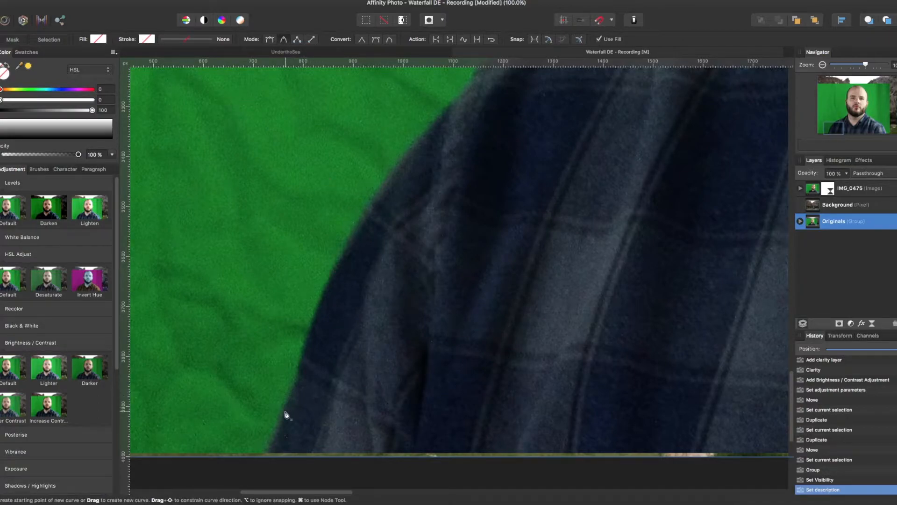
left_click(267, 451)
left_click(276, 427)
left_click(286, 403)
left_click(295, 379)
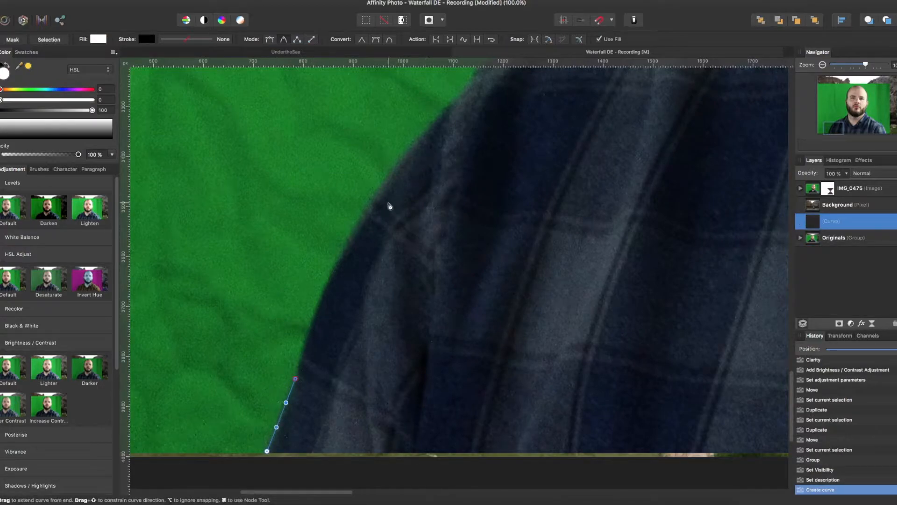
Extend the curve up the outer edge of the left sleeve toward the shoulder.
left_click(316, 314)
left_click(335, 262)
left_click(361, 222)
left_click(378, 196)
left_click(399, 169)
left_click(415, 143)
left_click(427, 124)
left_click(452, 103)
left_click(467, 92)
Undo the last four curve points and retrace the upper edge of the left sleeve.
scroll(467, 93, "up", 4)
key("super+z")
key("super+z")
key("super+z")
key("super+z")
left_click(418, 228)
left_click(432, 208)
left_click(452, 187)
left_click(472, 173)
Extend the curve along the top of the left shoulder toward the shirt collar.
scroll(364, 210, "up", 5)
left_click(373, 343)
left_click(400, 327)
left_click(420, 312)
left_click(471, 296)
left_click(500, 277)
left_click(543, 260)
left_click(580, 245)
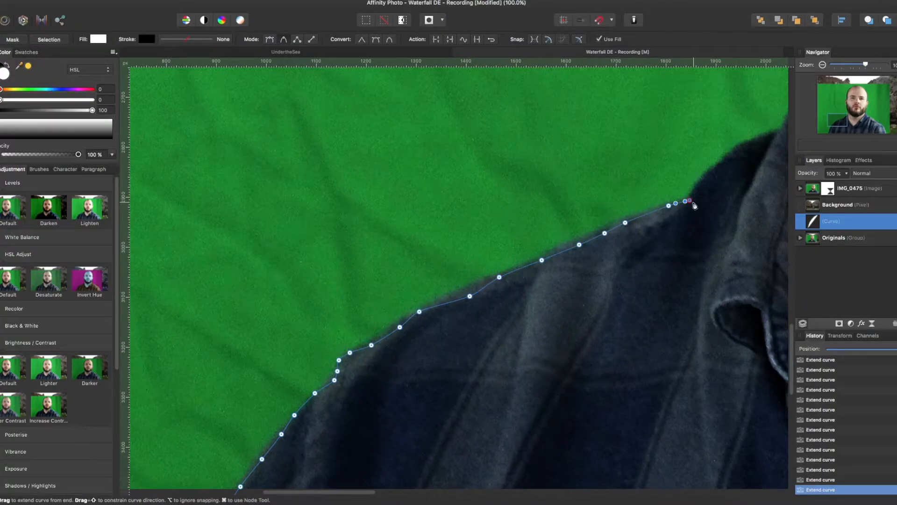
Trace the outline past the collar, up the left edge of the beard and around the earlobe.
scroll(705, 136, "up", 7)
left_click(680, 396)
left_click(666, 304)
left_click(651, 291)
left_click(633, 216)
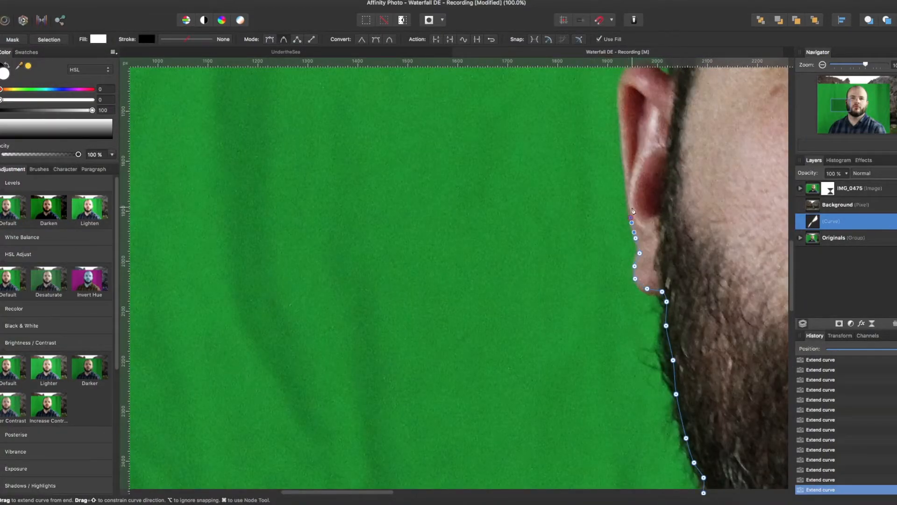
Trace around the left ear and up the hairline, reshaping the curve segment above the ear to follow the head.
scroll(634, 206, "up", 3)
left_click(659, 193)
scroll(671, 183, "up", 5)
left_click(675, 257)
left_click_drag(672, 327, 666, 322)
left_click_drag(675, 257, 672, 231)
left_click_drag(668, 281, 666, 275)
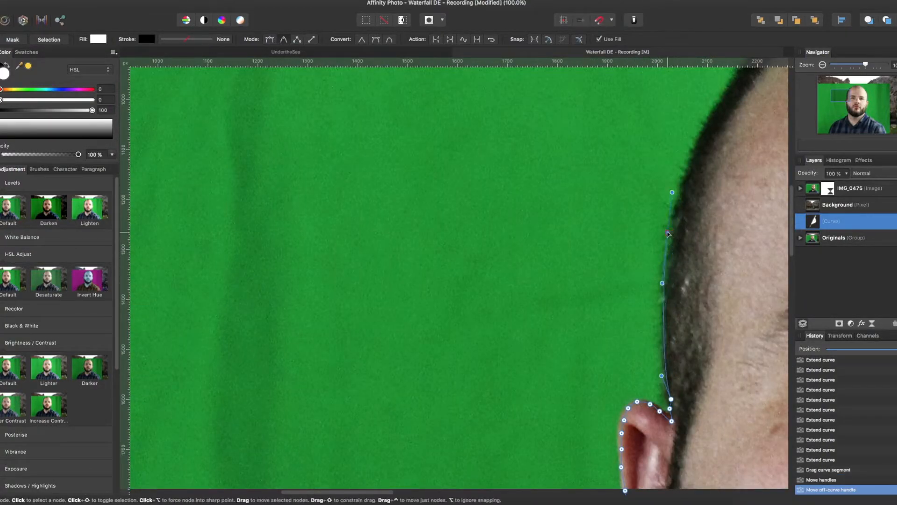
Continue the curve up the left side of the head and across the top of the scalp.
scroll(687, 230, "up", 5)
left_click(738, 219)
scroll(738, 217, "right", 5)
left_click(661, 198)
scroll(738, 161, "right", 9)
left_click(342, 152)
left_click(397, 134)
left_click(487, 127)
scroll(599, 181, "right", 8)
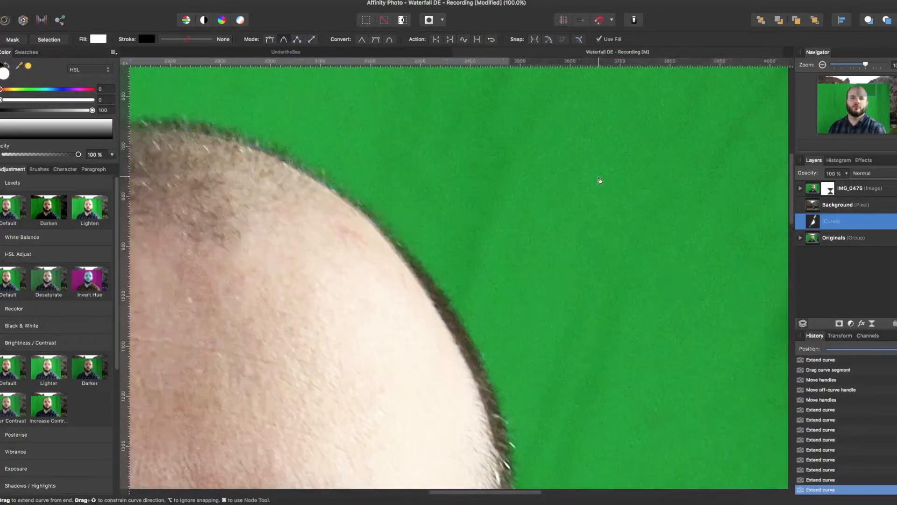
Trace down the right side of the head and around the top of the right ear.
left_click(395, 300)
scroll(433, 364, "down", 4)
left_click(462, 306)
left_click(462, 374)
scroll(462, 372, "down", 4)
left_click(449, 345)
left_click(493, 377)
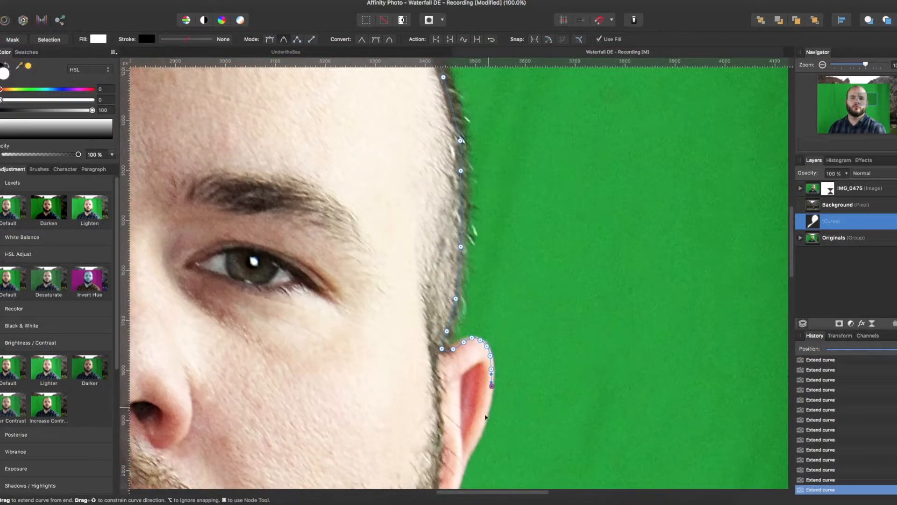
Extend the outline down the rest of the right ear and along the beard's right edge.
left_click(469, 451)
scroll(460, 384, "down", 5)
left_click(447, 330)
scroll(410, 388, "down", 3)
left_click(382, 428)
scroll(383, 427, "down", 6)
Trace the outline along the right side of the collar and the slope of the right shoulder.
left_click(433, 281)
left_click(463, 334)
left_click(551, 369)
scroll(551, 369, "down", 5)
left_click(445, 226)
left_click(506, 261)
left_click(621, 327)
scroll(621, 327, "right", 5)
scroll(621, 327, "down", 3)
left_click(561, 317)
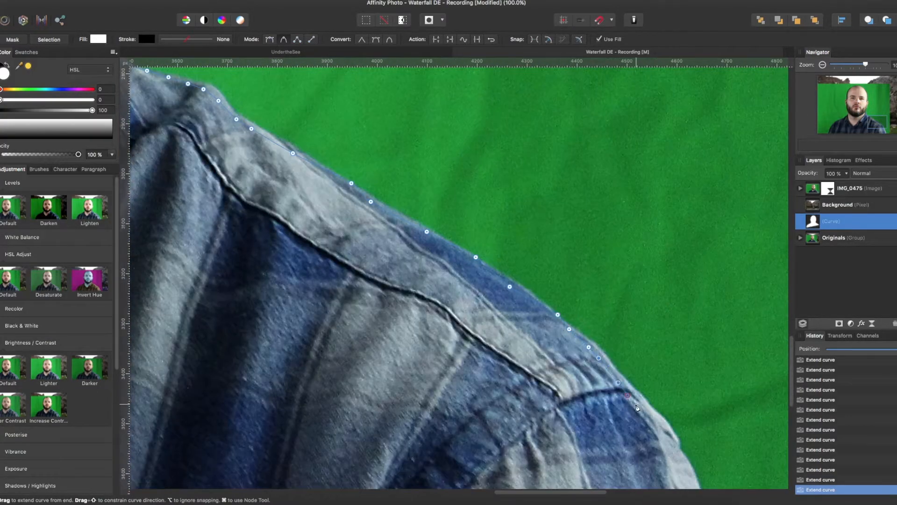
Trace down the right sleeve, return along the photo's bottom edge and close the curve at its starting point.
left_click(683, 455)
scroll(695, 475, "down", 9)
left_click(783, 326)
scroll(403, 331, "left", 20)
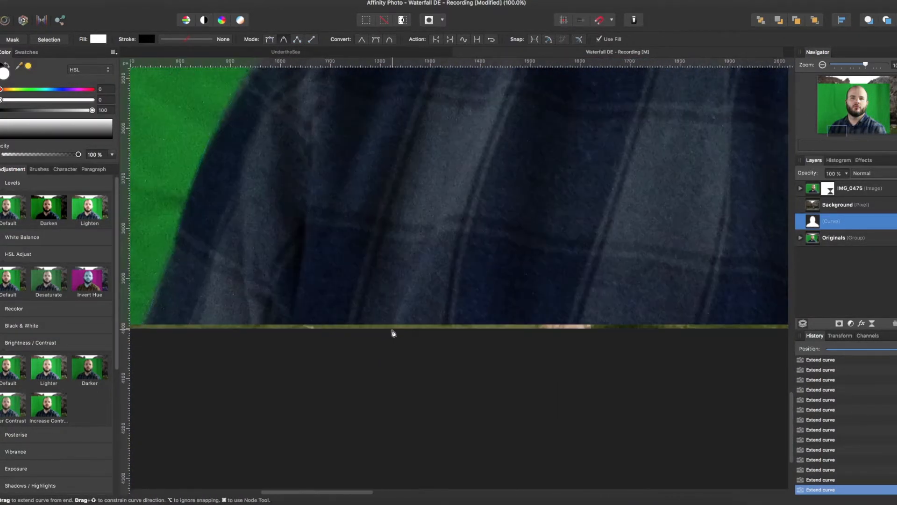
left_click(291, 323)
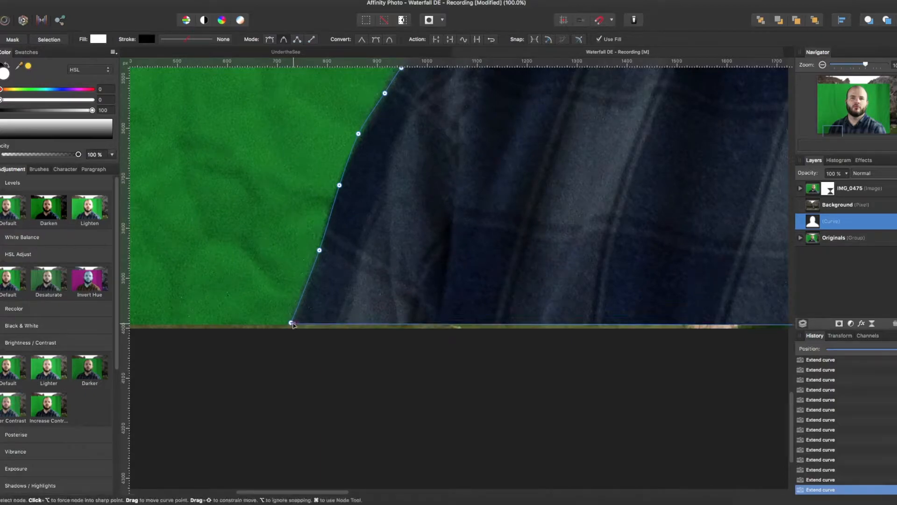
left_click(450, 40)
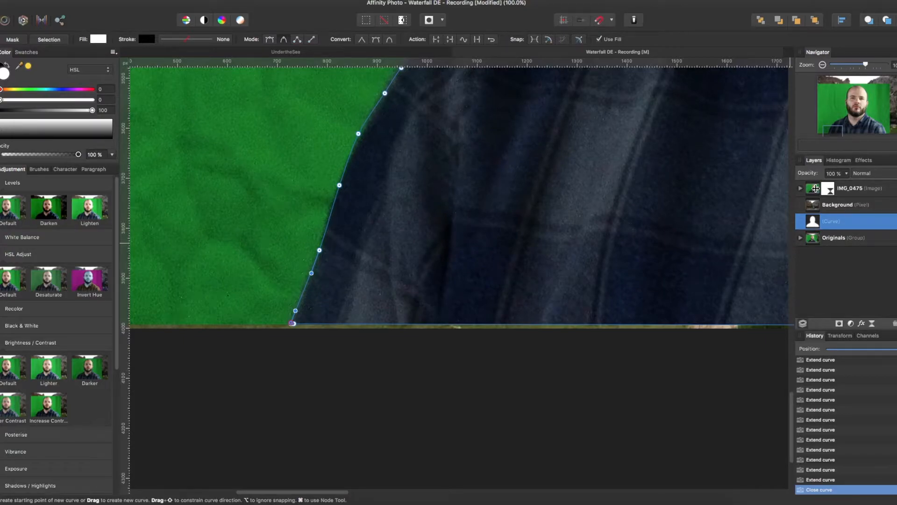
Move the curve above the IMG_0475 layer and turn off its fill so the portrait shows inside the outline.
left_click_drag(812, 222, 809, 183)
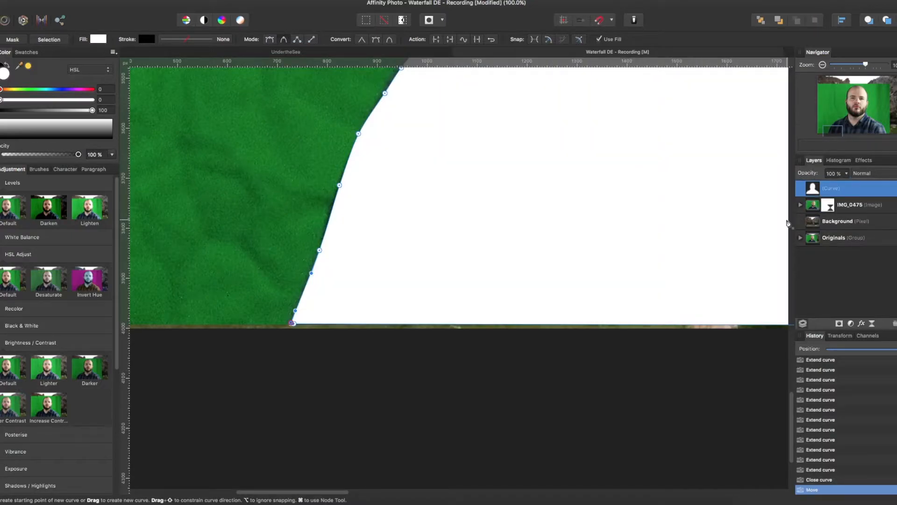
left_click(598, 39)
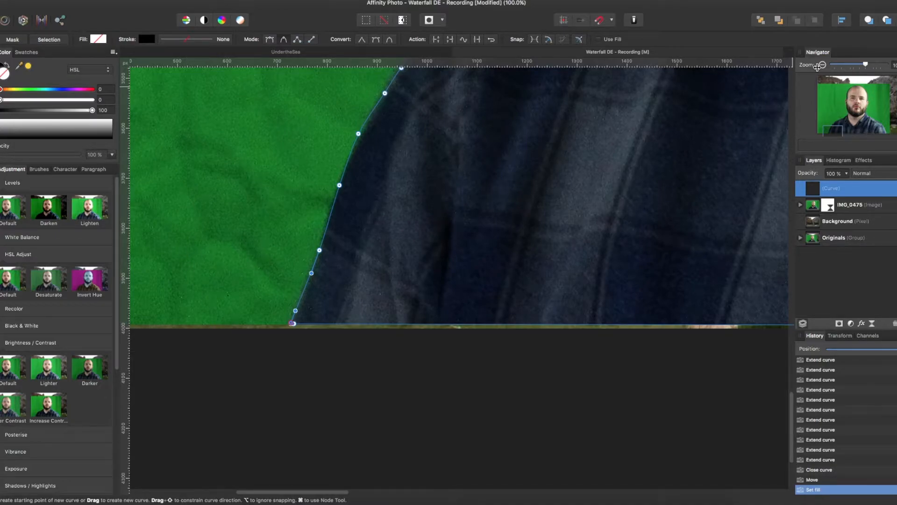
left_click(823, 65)
left_click(823, 65)
left_click(823, 65)
scroll(536, 203, "up", 5)
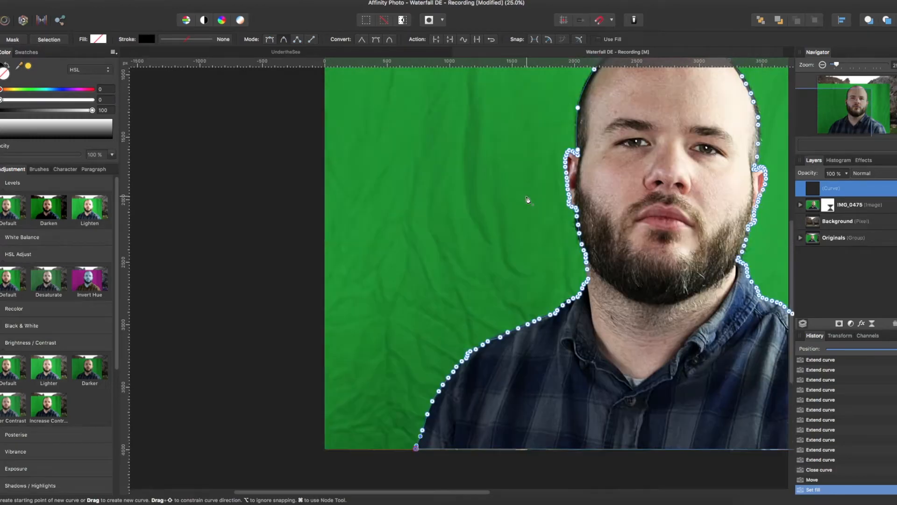
scroll(520, 198, "right", 1)
scroll(514, 199, "right", 5)
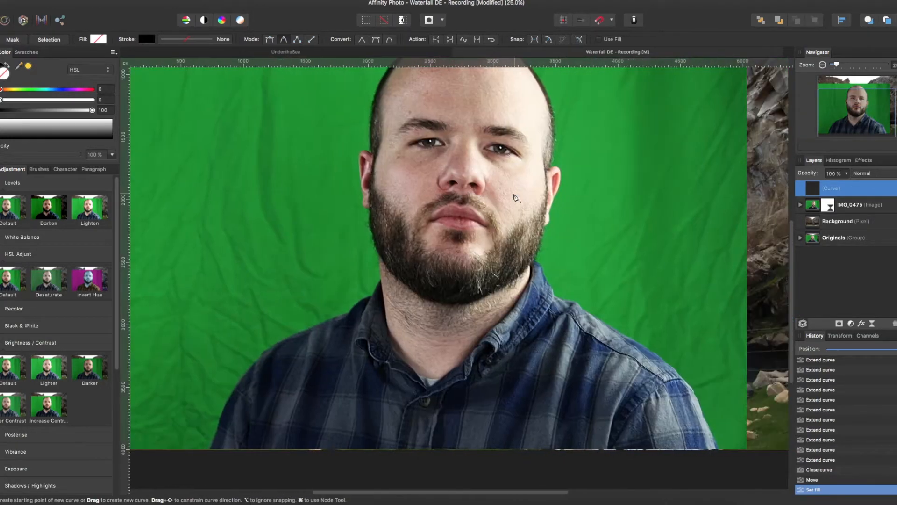
scroll(511, 210, "left", 2)
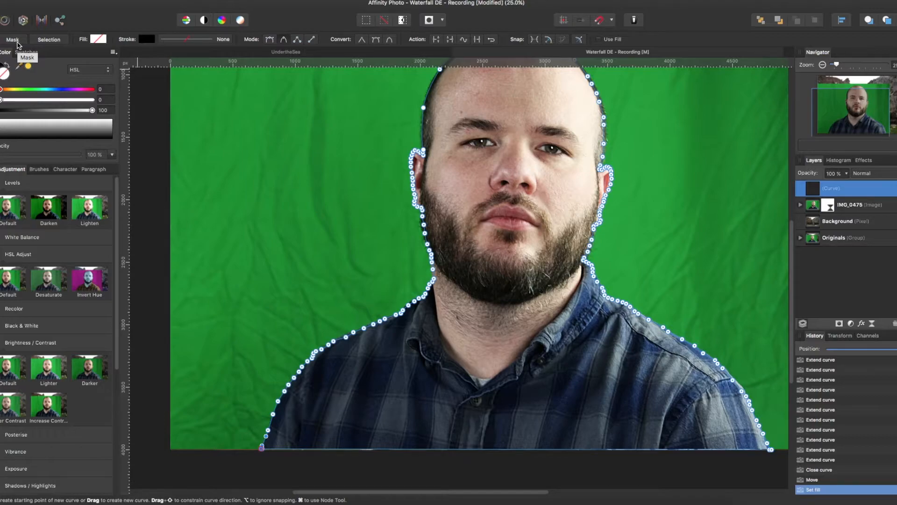
Convert the curve into a pixel selection and make IMG_0475 the active layer.
left_click(51, 41)
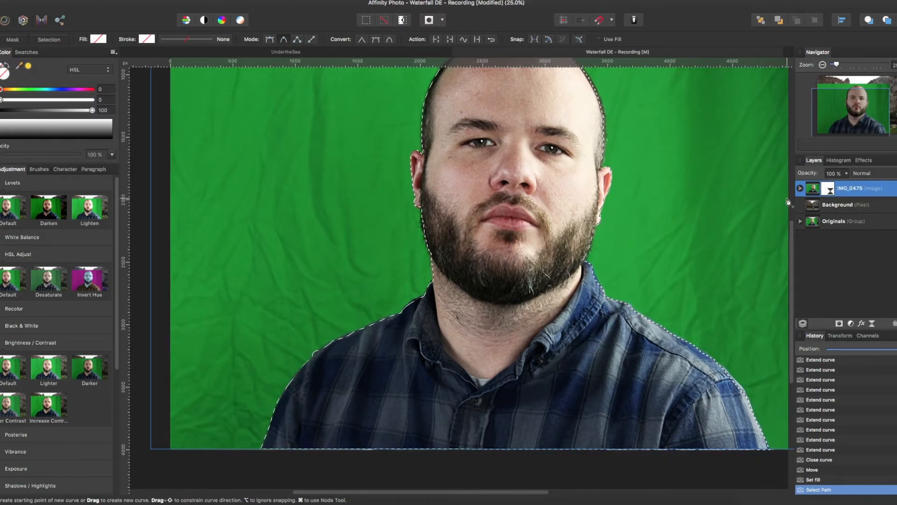
left_click(852, 200)
left_click(853, 193)
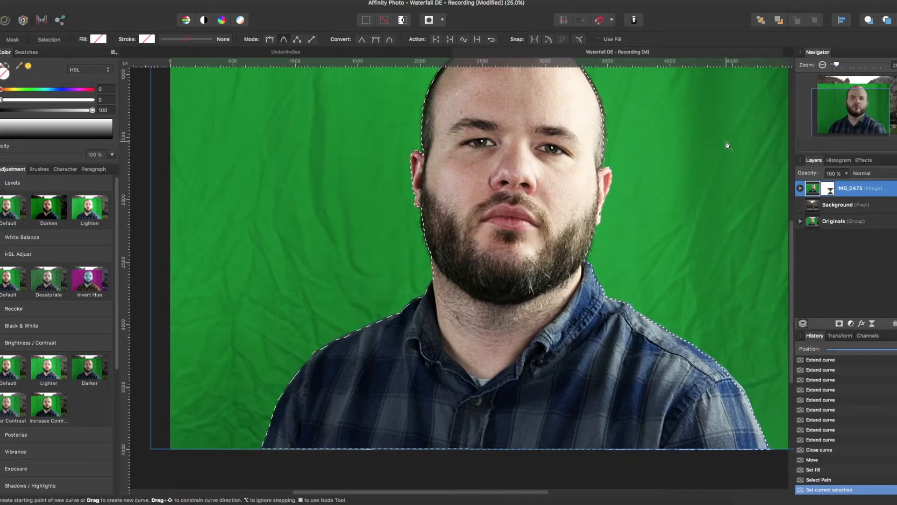
Save the selection to a file named "Face selection" in the Recording Files folder.
left_click(823, 65)
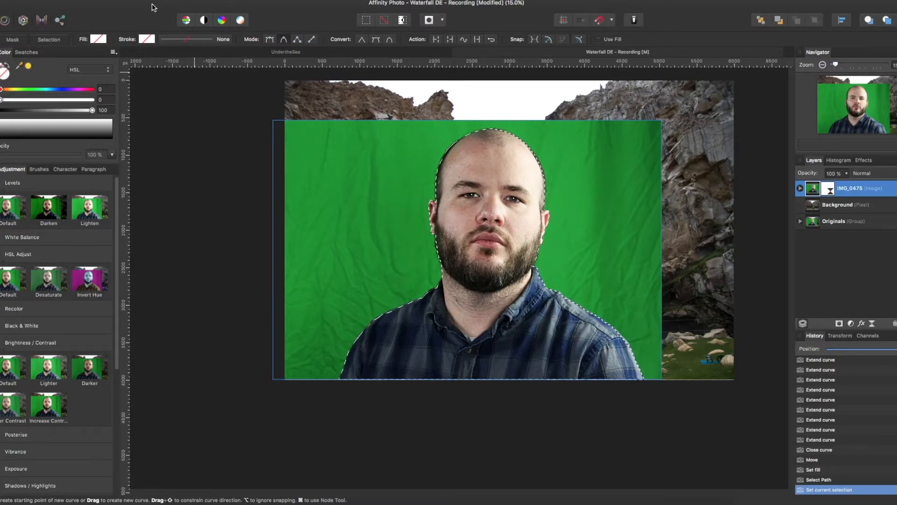
left_click(195, 0)
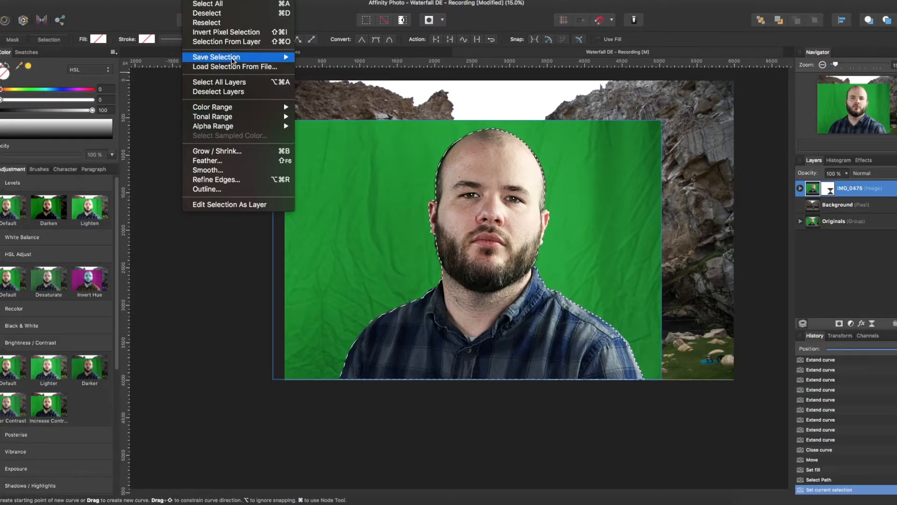
mouse_move(233, 60)
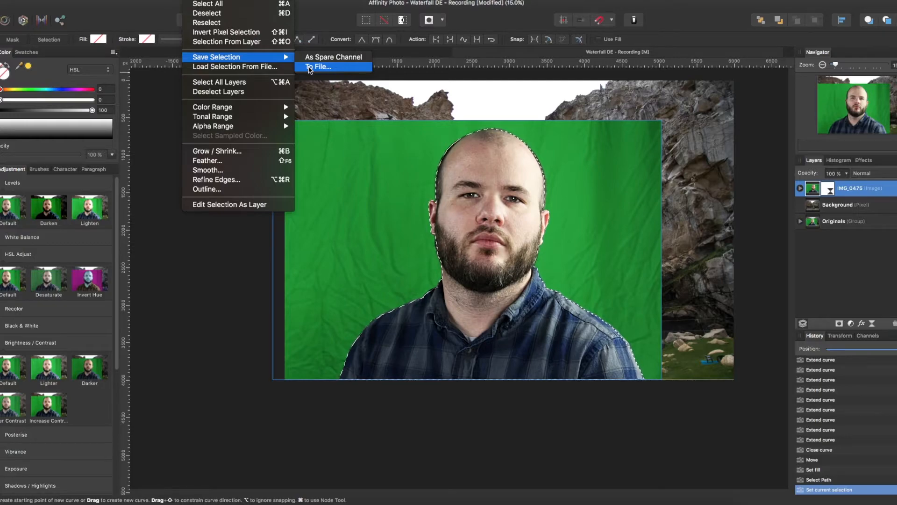
left_click(310, 68)
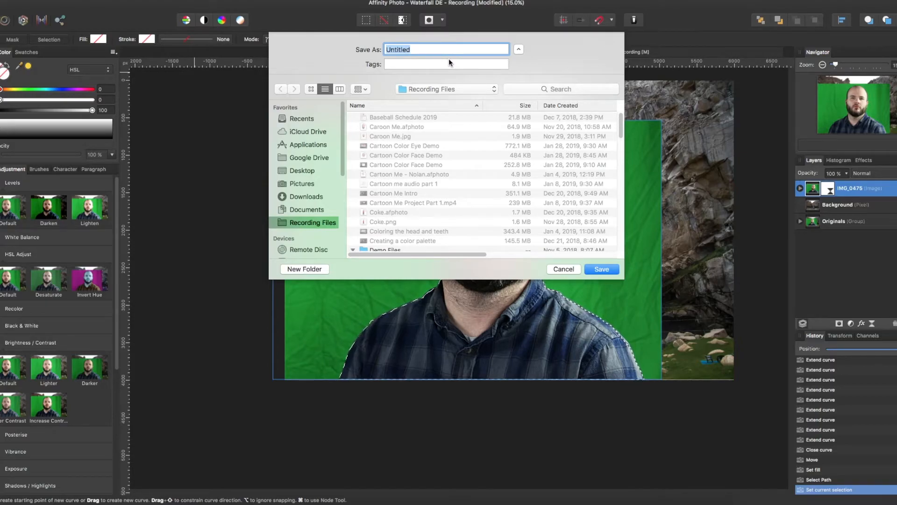
type("Face selection")
left_click(601, 269)
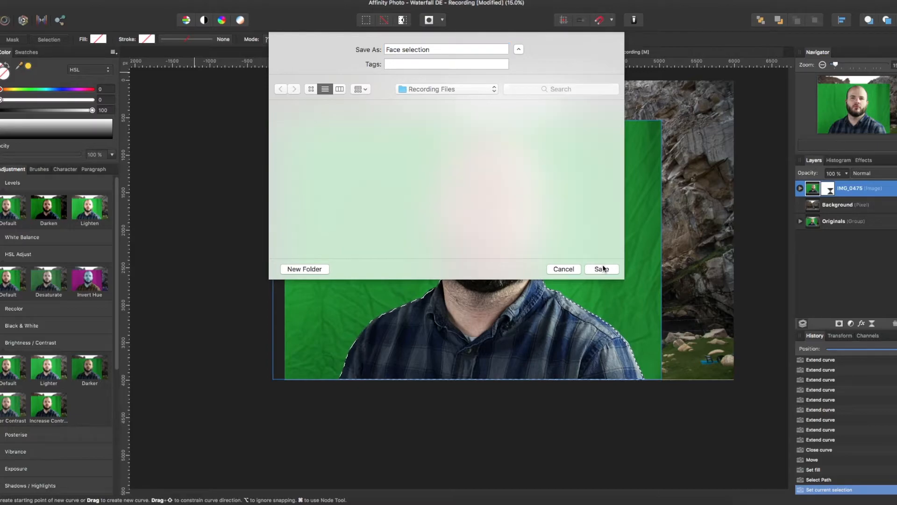
Load the saved selection from Face selection.afselection in the Recording Files folder.
left_click(184, 2)
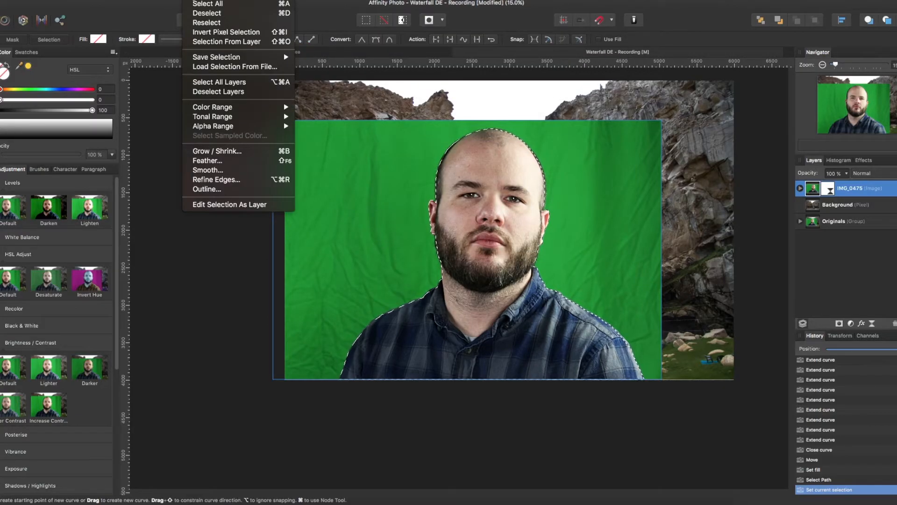
left_click(220, 67)
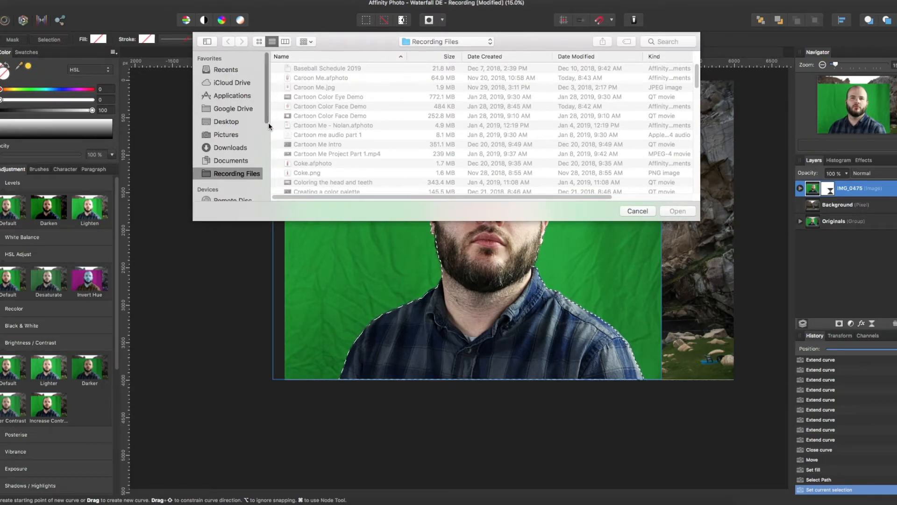
scroll(340, 139, "down", 3)
scroll(340, 139, "down", 10)
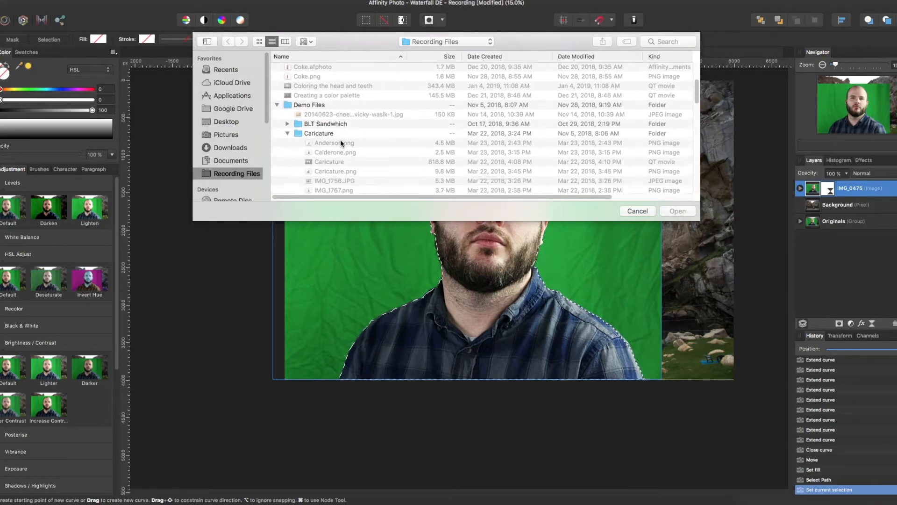
left_click(318, 146)
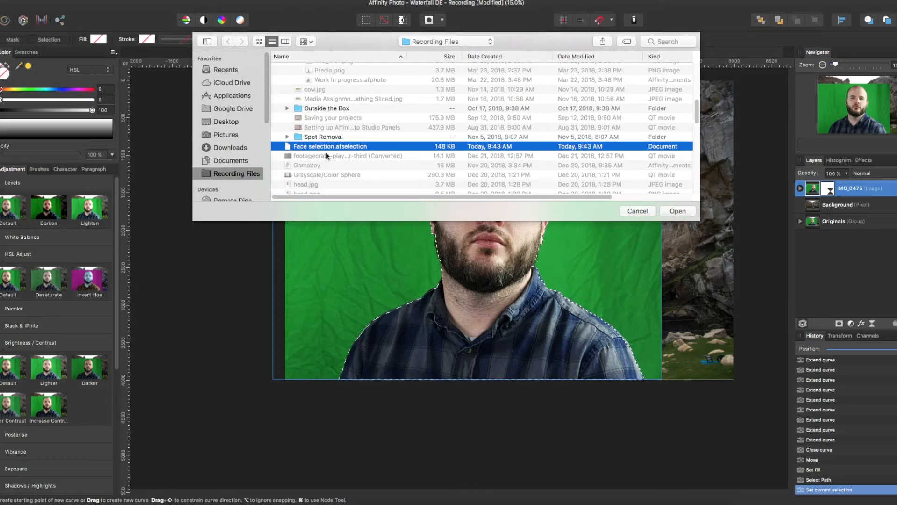
key("Return")
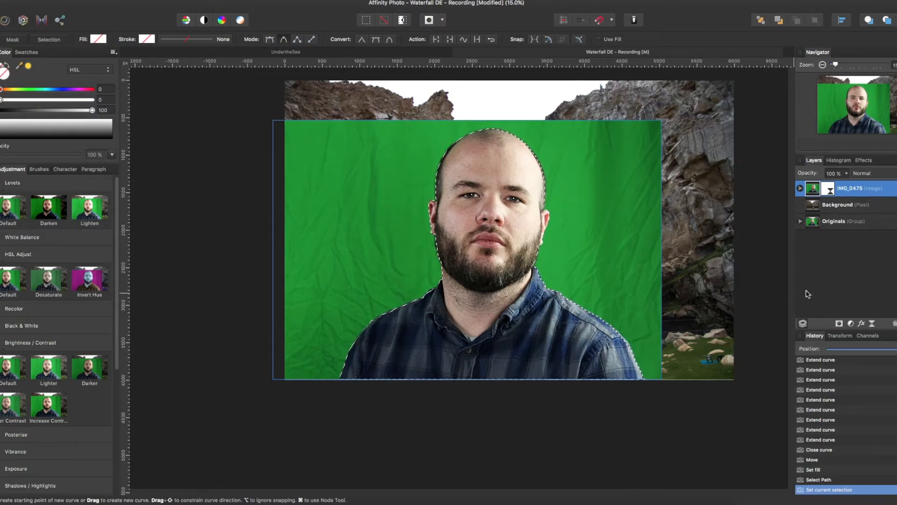
Mask the IMG_0475 layer with the selection, deselect, and make the new layer mask active.
left_click(840, 327)
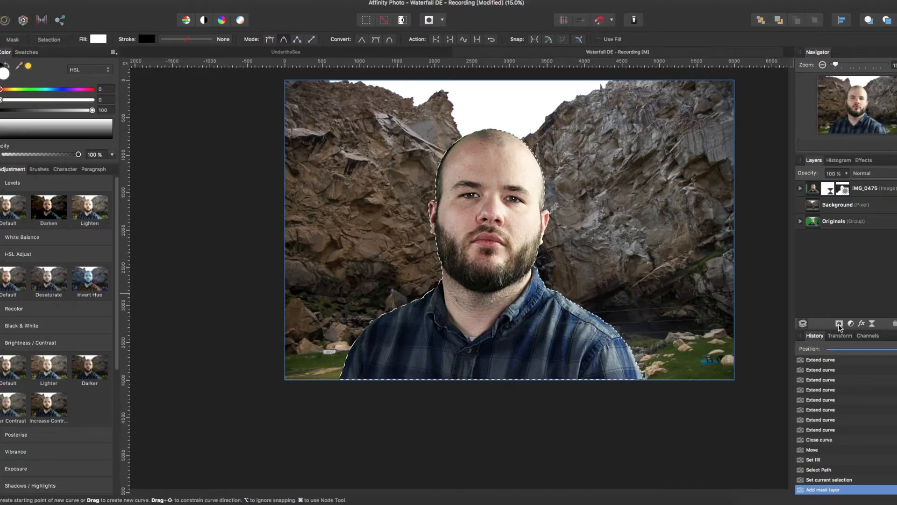
key("super+d")
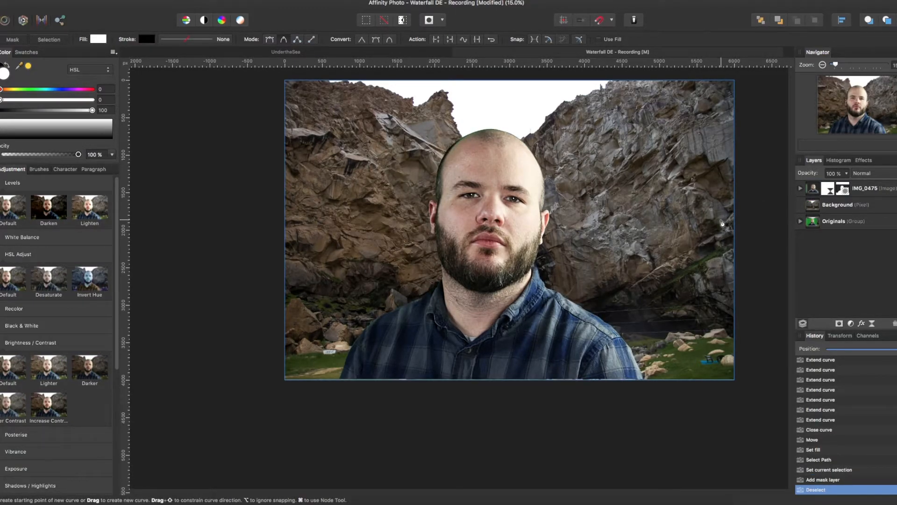
left_click(814, 193)
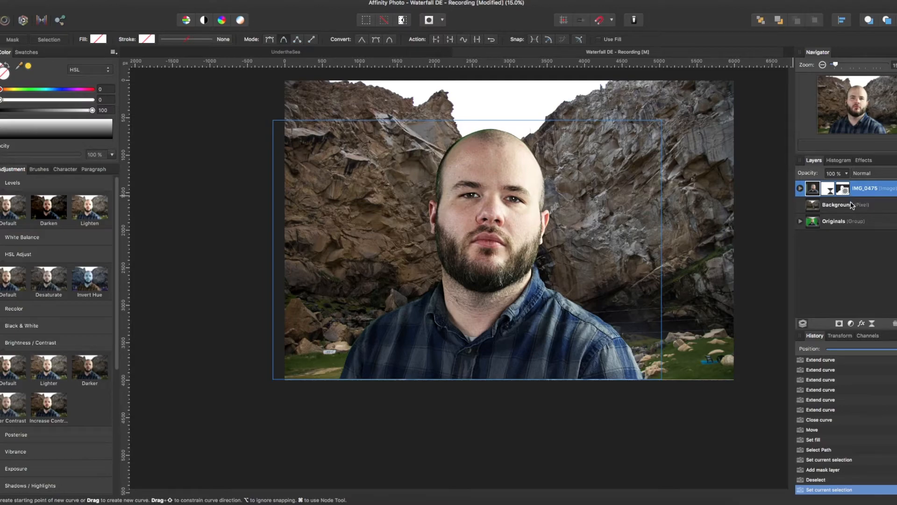
left_click(843, 192)
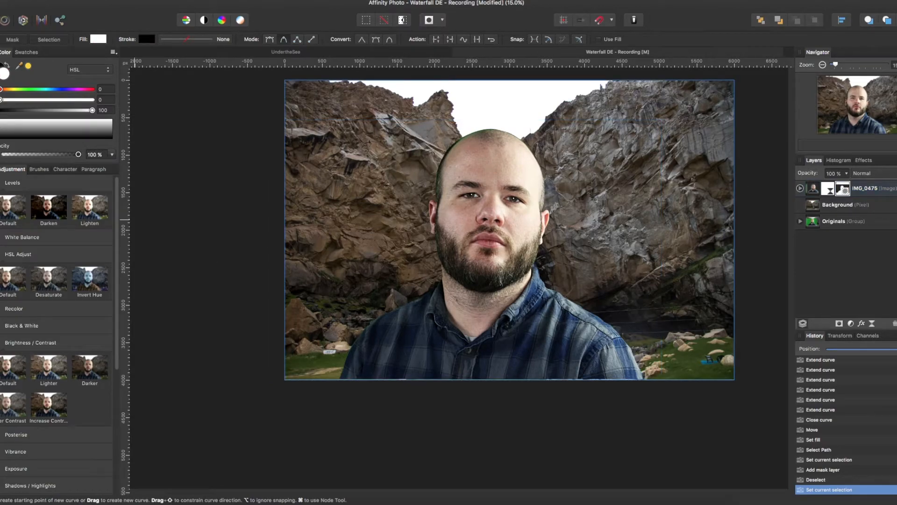
Paint black at 17% opacity with an enlarged soft brush on the IMG_0475 mask along the canvas's left edge.
key("b")
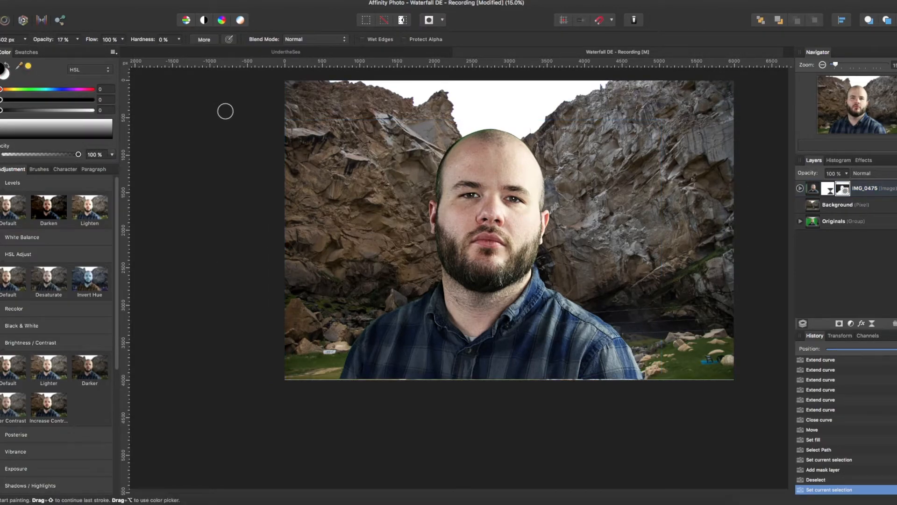
key("]")
key("]")
key("]")
key("]")
key("]")
key("]")
key("]")
key("]")
key("]")
key("]")
key("]")
key("]")
key("]")
key("]")
key("]")
key("]")
key("]")
key("]")
key("]")
key("]")
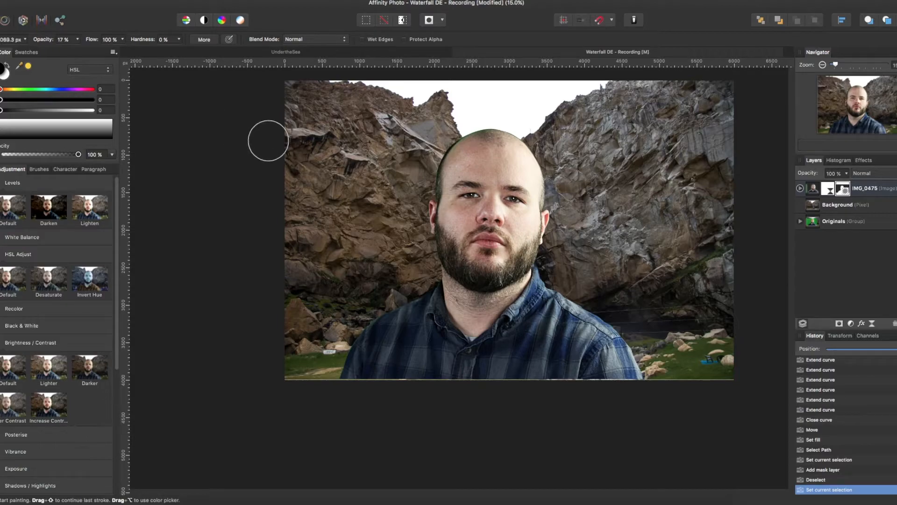
left_click_drag(285, 150, 260, 318)
mouse_move(275, 279)
left_mouse_down()
mouse_move(263, 410)
mouse_move(278, 290)
left_mouse_up()
left_click_drag(293, 105, 263, 323)
mouse_move(292, 150)
left_mouse_down()
mouse_move(267, 315)
mouse_move(304, 145)
mouse_move(253, 220)
left_mouse_up()
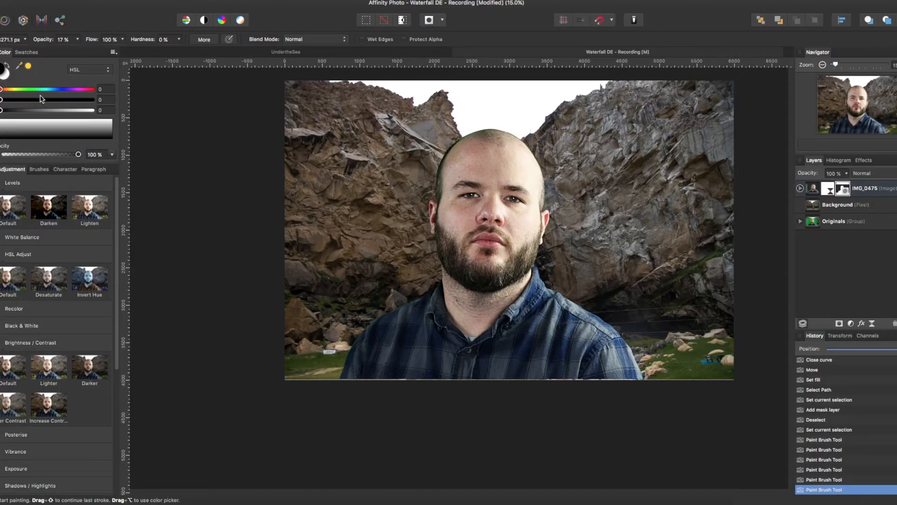
Raise the brush opacity to 100% and paint black on the mask over both side areas around the man.
mouse_move(77, 37)
left_mouse_down()
mouse_move(103, 54)
mouse_move(186, 61)
left_mouse_up()
left_click_drag(300, 127, 286, 267)
left_click_drag(247, 351, 285, 140)
left_click_drag(268, 381, 287, 154)
mouse_move(631, 298)
left_mouse_down()
mouse_move(651, 203)
mouse_move(678, 192)
left_mouse_up()
left_click_drag(707, 390, 707, 148)
left_click_drag(406, 399, 260, 400)
key("super+z")
mouse_move(607, 298)
left_mouse_down()
mouse_move(506, 255)
mouse_move(469, 230)
mouse_move(503, 194)
mouse_move(500, 206)
mouse_move(432, 252)
left_mouse_up()
key("super+z")
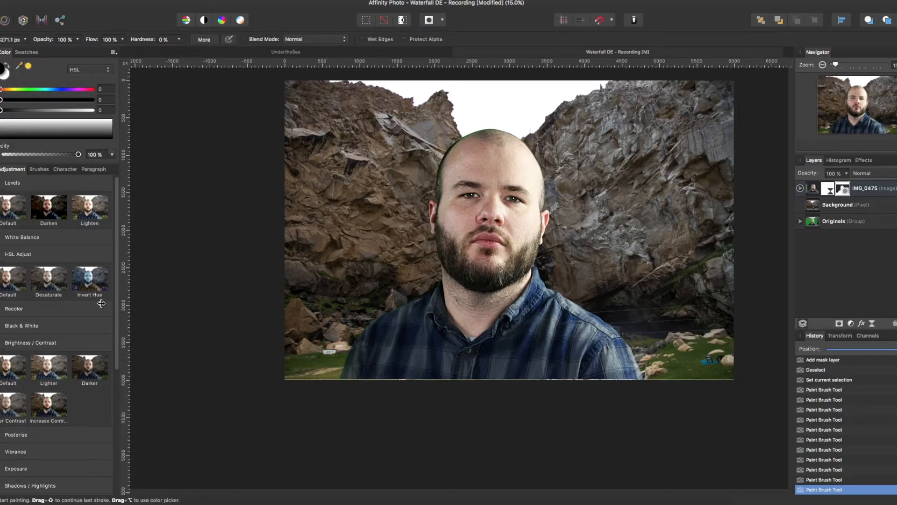
Add a Black & White adjustment and nest it inside the IMG_0475 layer so it affects only the man.
left_click(23, 325)
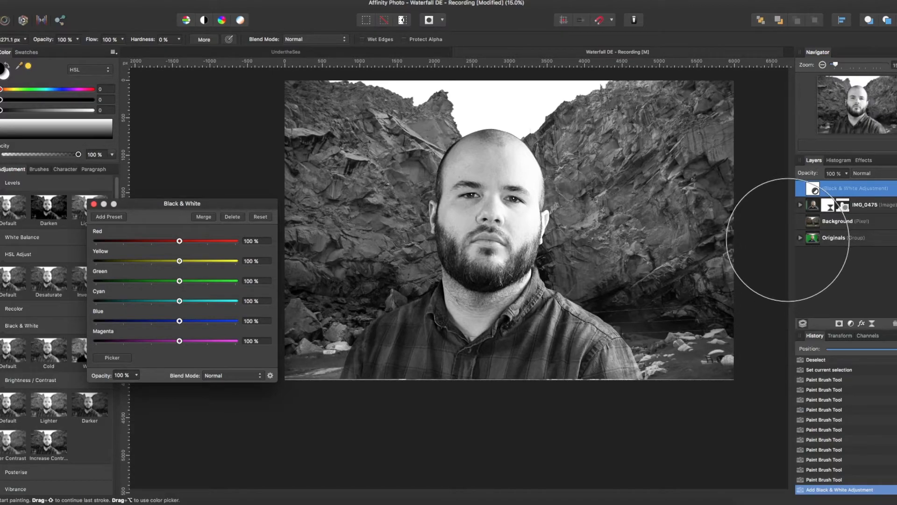
left_click(812, 189)
left_click_drag(814, 190, 868, 215)
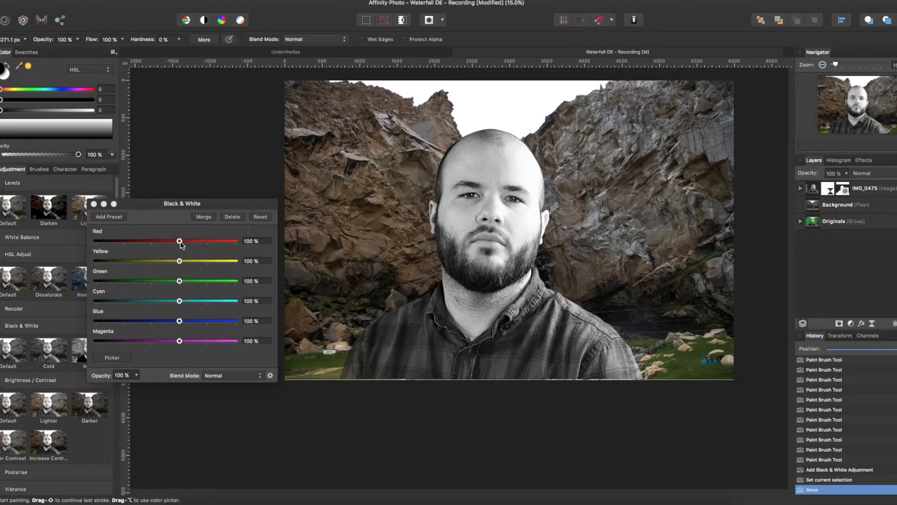
Set the portrait's Black & White adjustment to Red 50%, Green 0%, Cyan -24% and Blue -52%.
left_click_drag(180, 243, 162, 245)
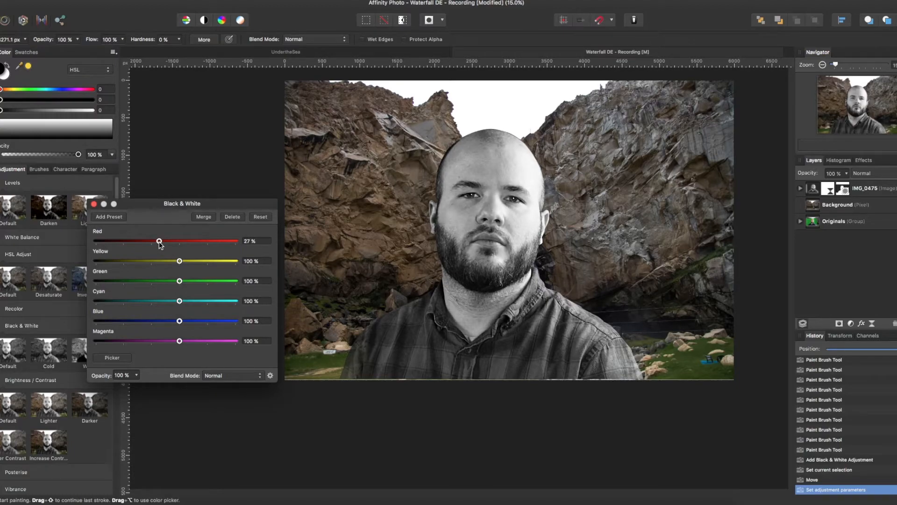
mouse_move(540, 258)
left_mouse_down()
mouse_move(522, 283)
mouse_move(599, 276)
left_mouse_up()
key("super+z")
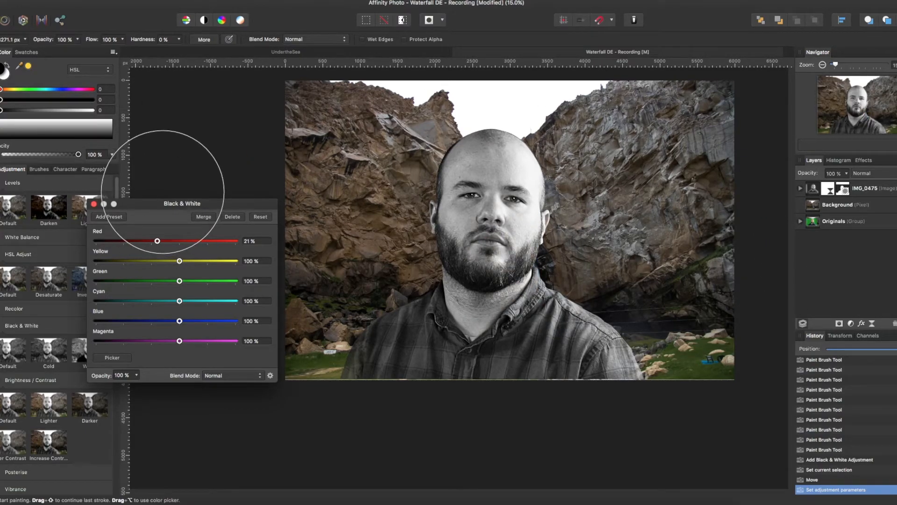
mouse_move(178, 243)
left_mouse_down()
mouse_move(236, 242)
mouse_move(153, 243)
mouse_move(163, 250)
left_mouse_up()
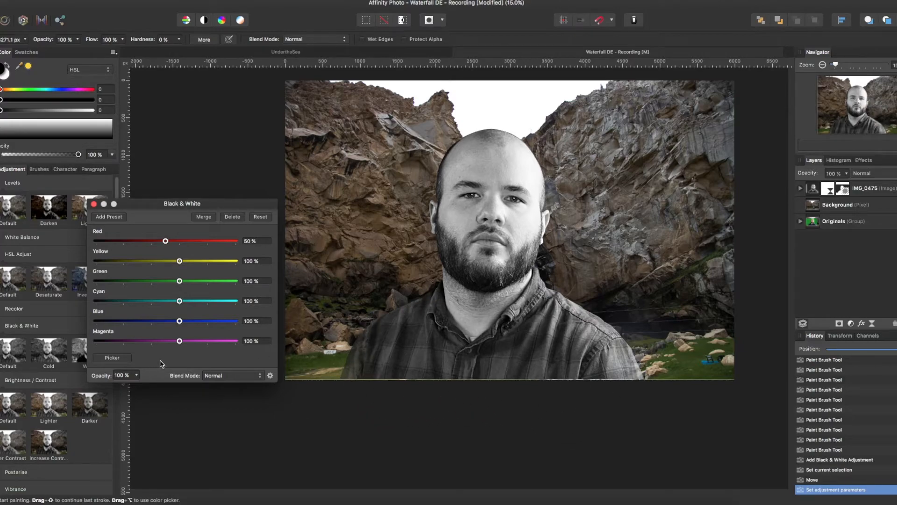
left_click_drag(180, 322, 137, 322)
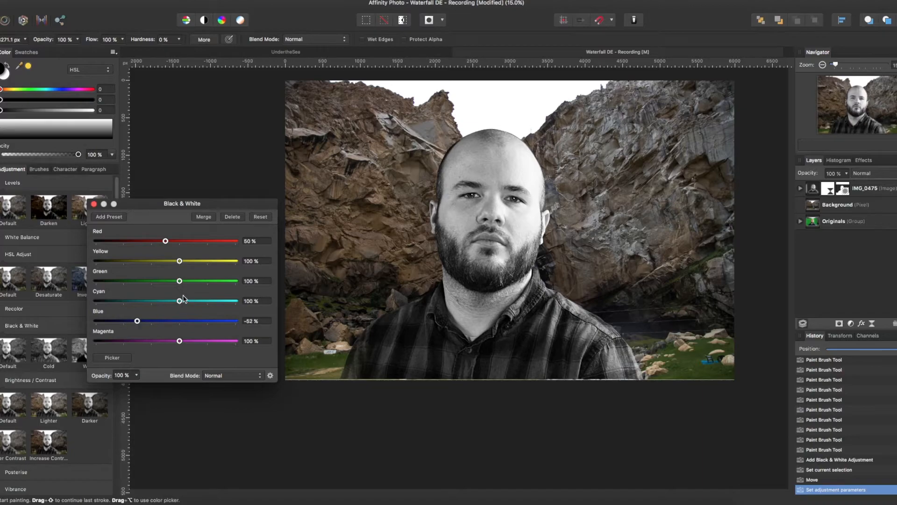
left_click_drag(152, 286, 42, 283)
left_click_drag(180, 304, 139, 303)
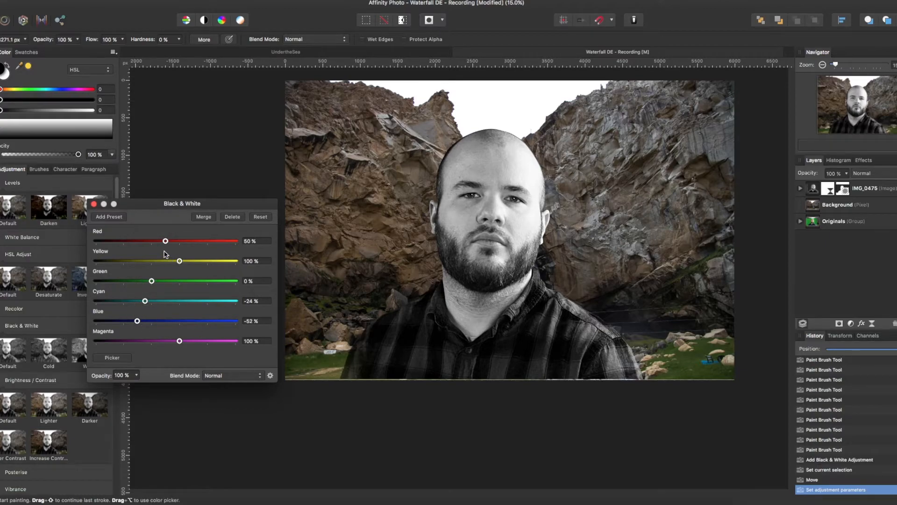
left_click(94, 205)
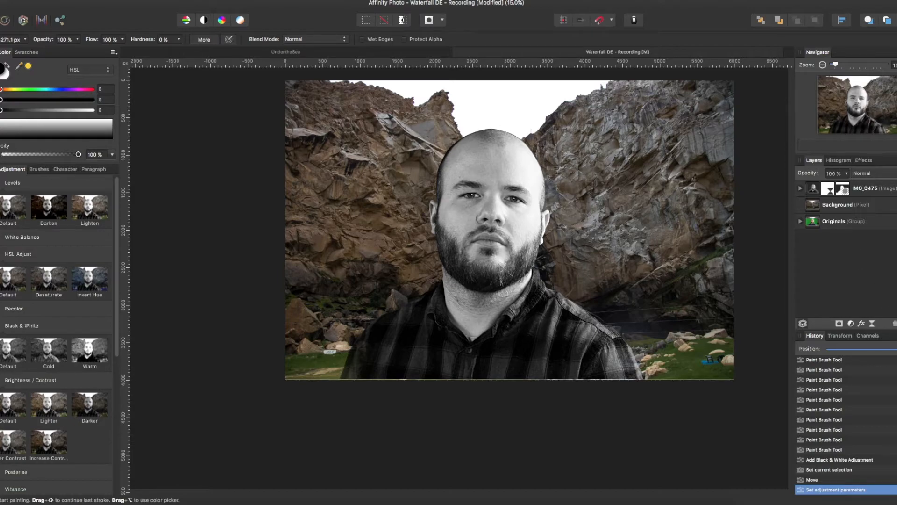
Add a new pixel layer directly above the Originals group and flood-fill it with white.
key("shift+super+n")
left_click(872, 197)
left_click(870, 211)
left_click(870, 227)
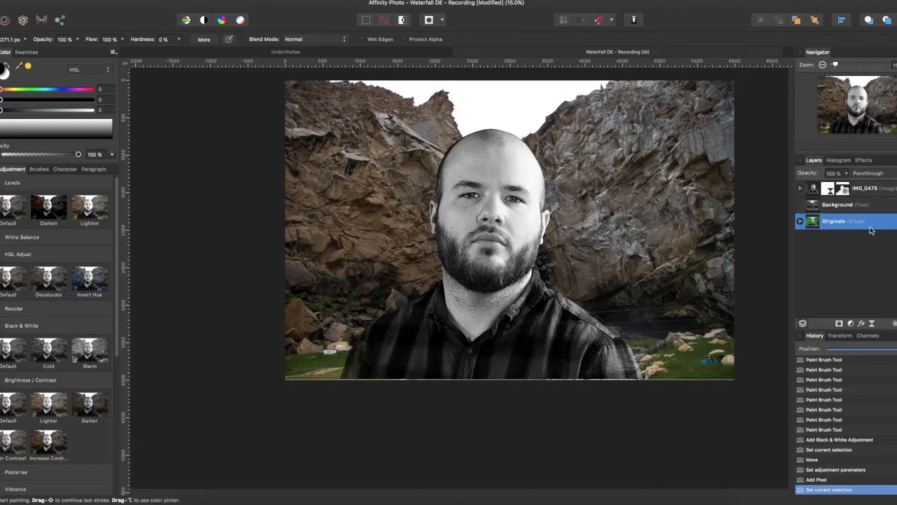
key("shift+super+n")
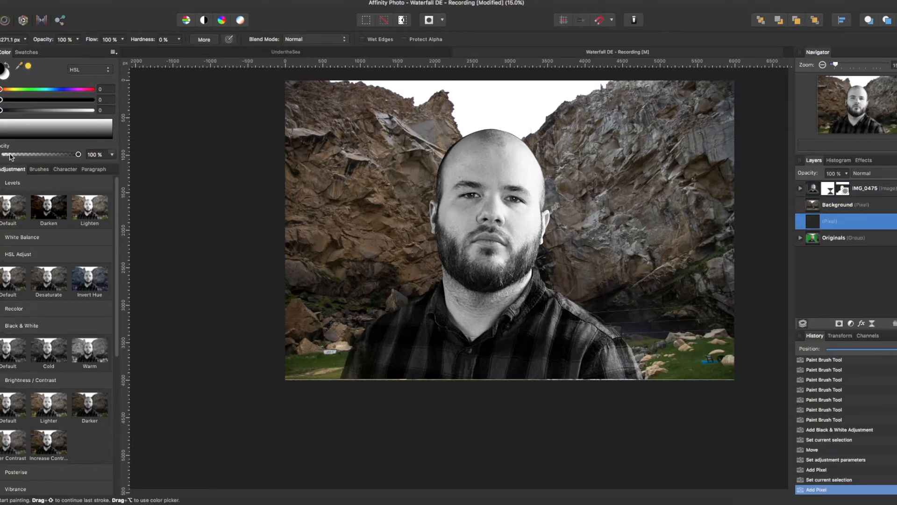
key("g")
key("x")
left_click(310, 154)
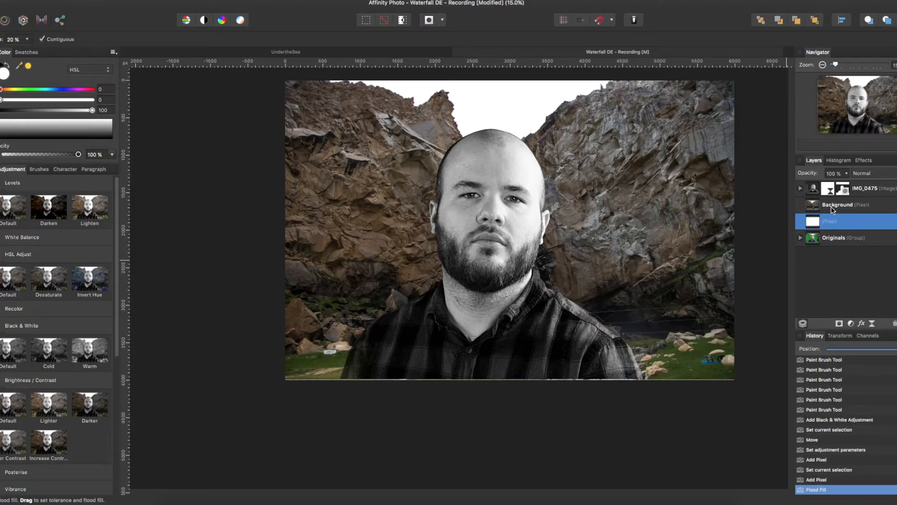
Move the Background waterfall layer to the top of the layer stack and set its blend mode to Screen.
left_click(811, 207)
left_click_drag(811, 208, 807, 182)
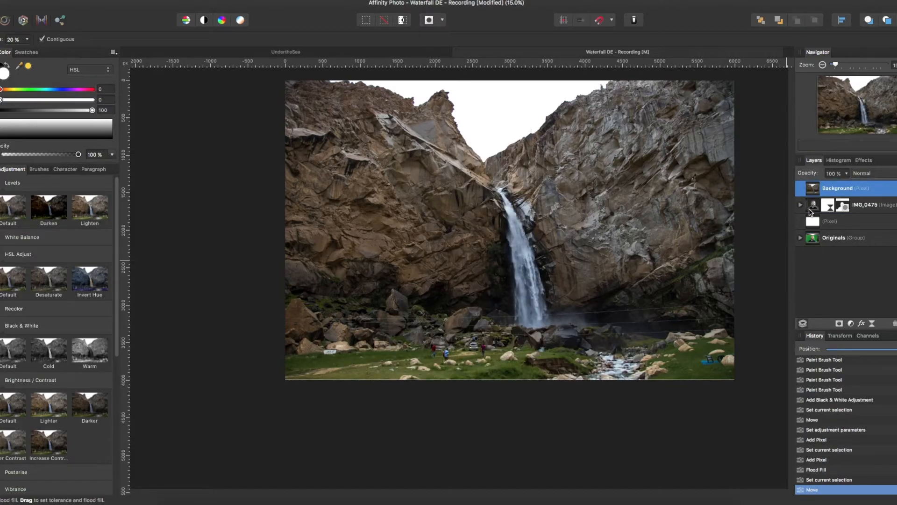
left_click(863, 175)
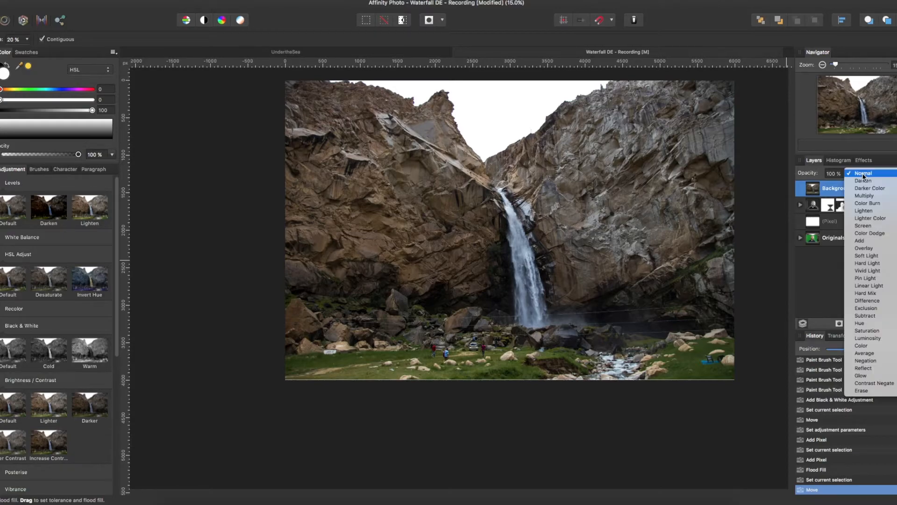
left_click(870, 227)
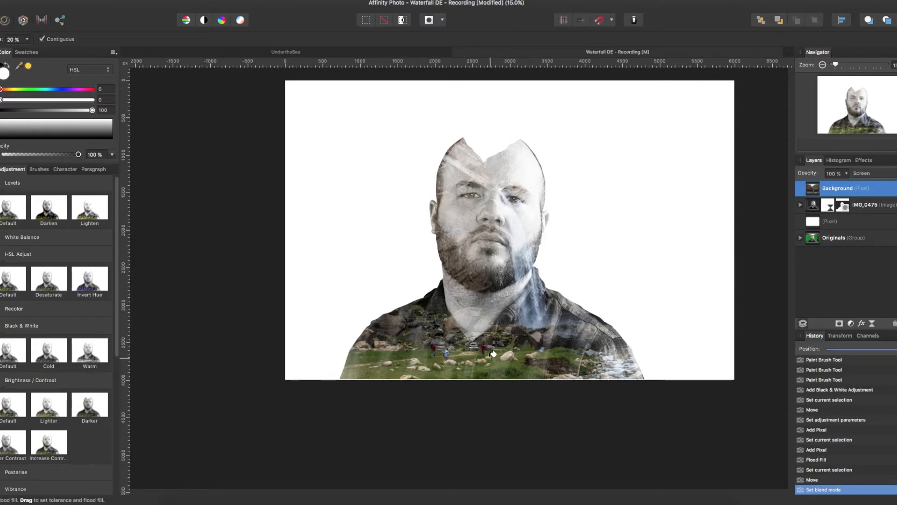
Enlarge and reposition the Background layer so the waterfall runs from the man's neck down over his shirt.
left_click(823, 65)
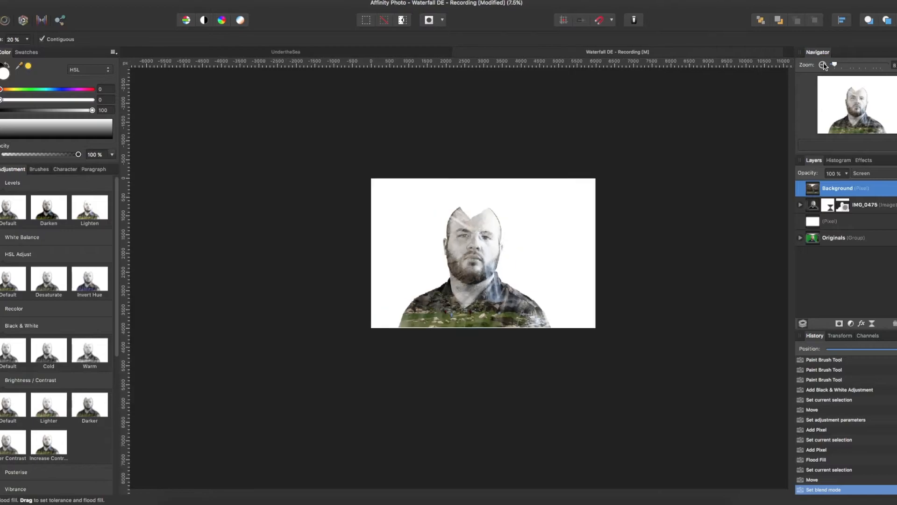
key("v")
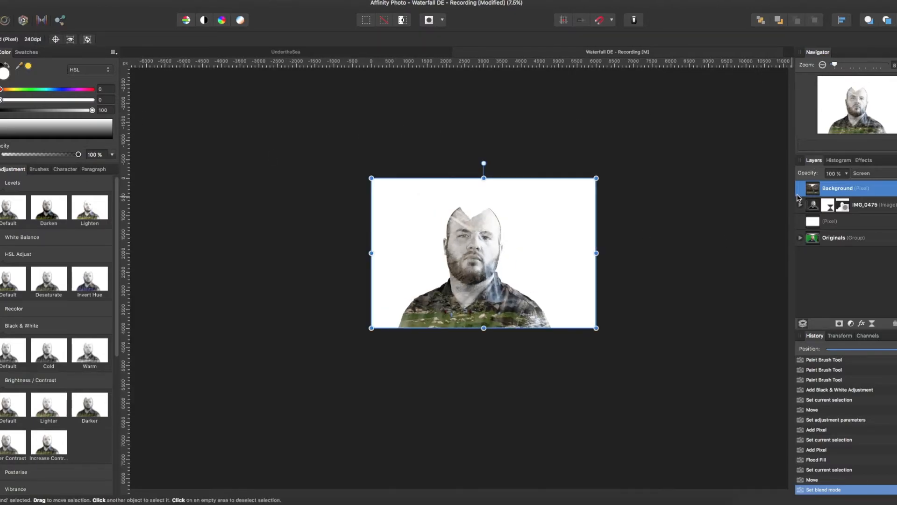
left_click_drag(398, 207, 493, 293)
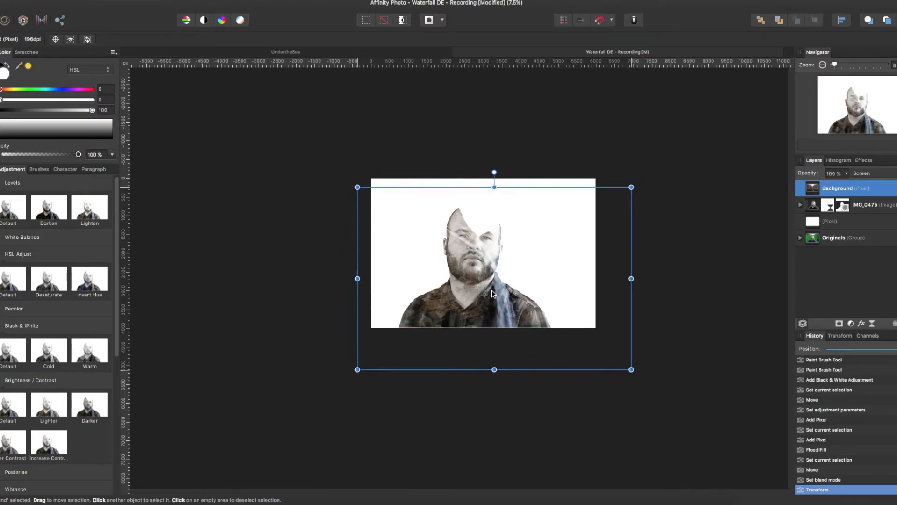
left_click_drag(631, 186, 631, 185)
left_click_drag(588, 220, 587, 214)
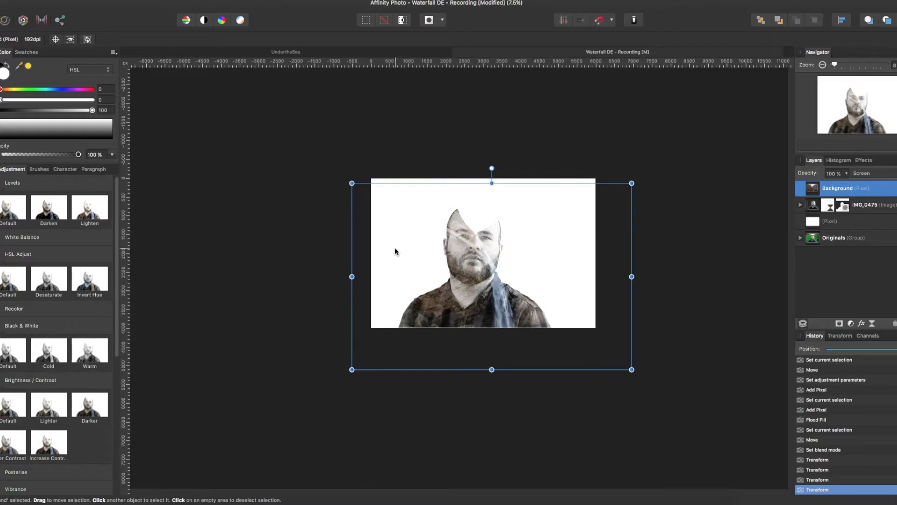
Add a second Black & White adjustment above the Background layer with Red -68%, Yellow -82%, Green -47%, Cyan 136% and Blue 176%.
scroll(445, 348, "left", 3)
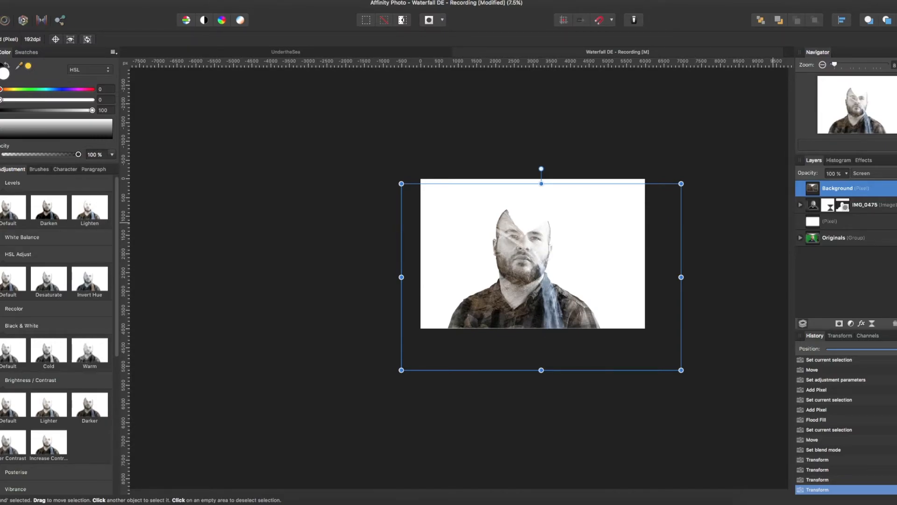
key("super+plus")
key("super+plus")
key("super+plus")
scroll(659, 204, "right", 1)
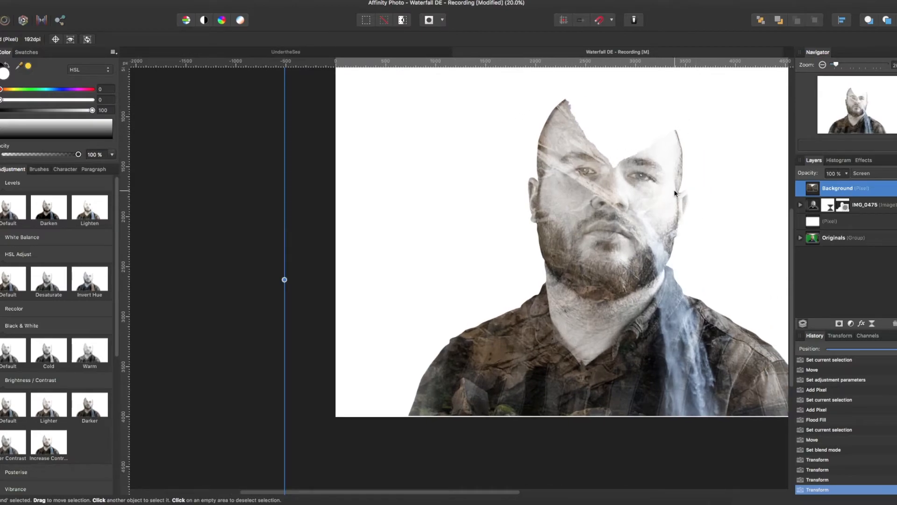
scroll(674, 190, "up", 2)
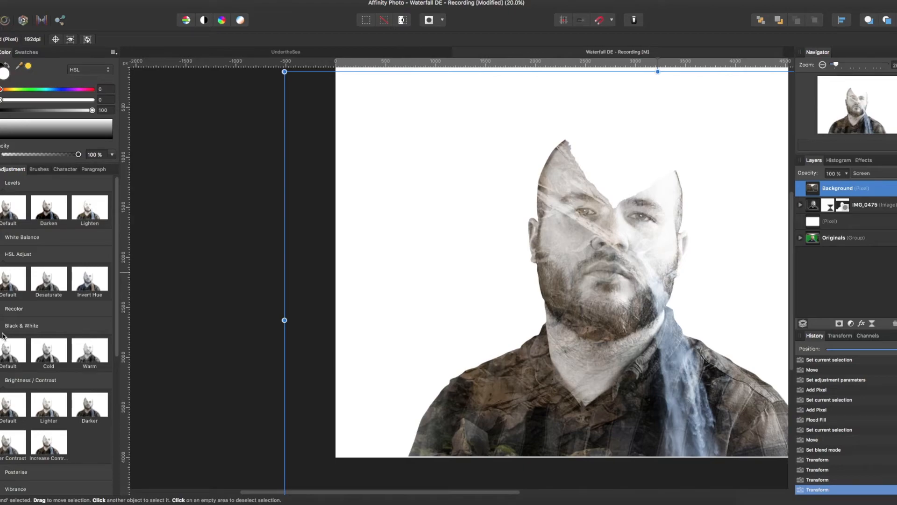
left_click(27, 329)
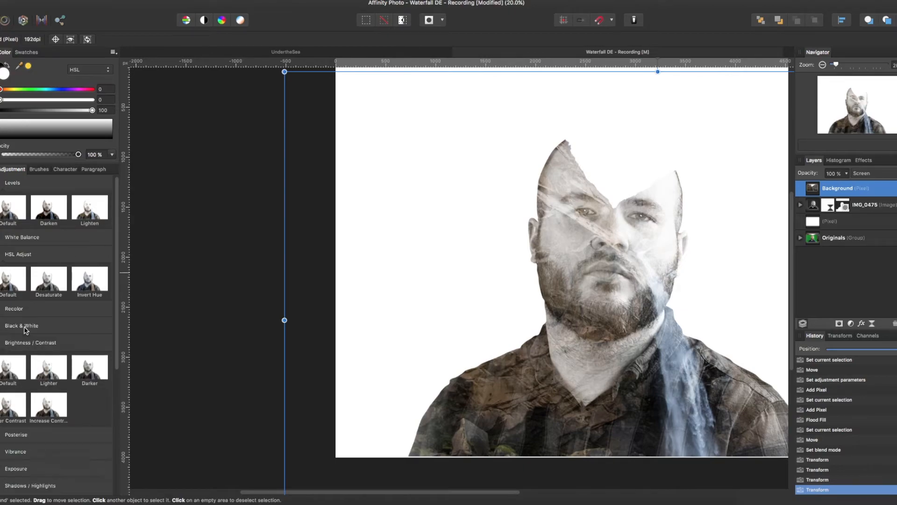
left_click(28, 333)
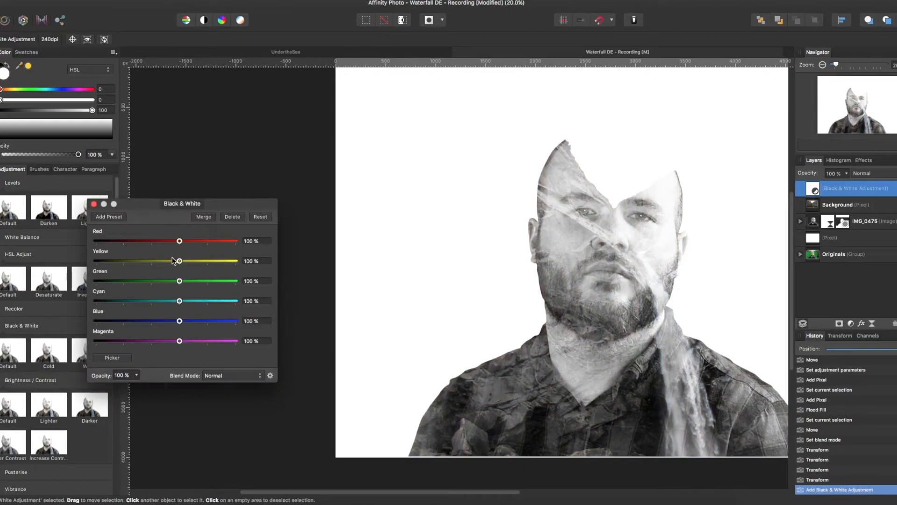
left_click_drag(179, 241, 133, 242)
left_click_drag(180, 284, 202, 325)
left_click_drag(179, 261, 129, 264)
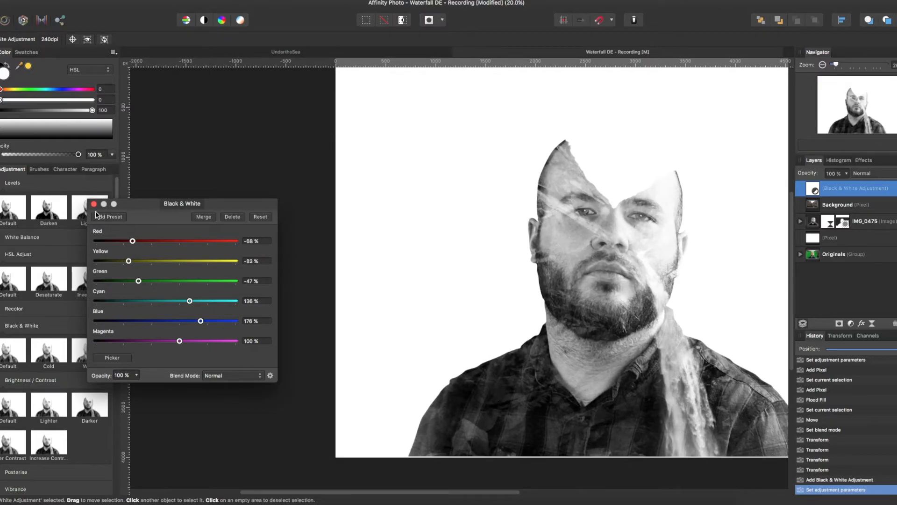
left_click(94, 205)
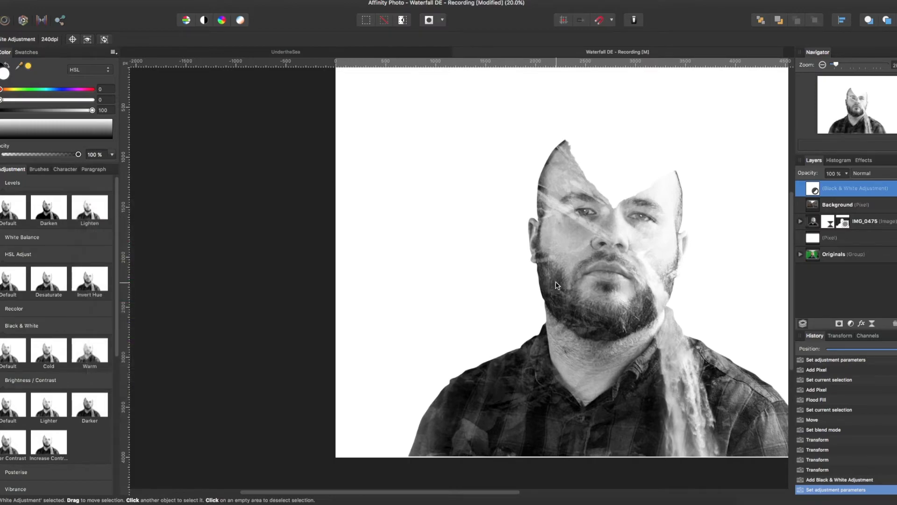
Nest the new Black & White adjustment inside the Background layer.
scroll(717, 222, "right", 5)
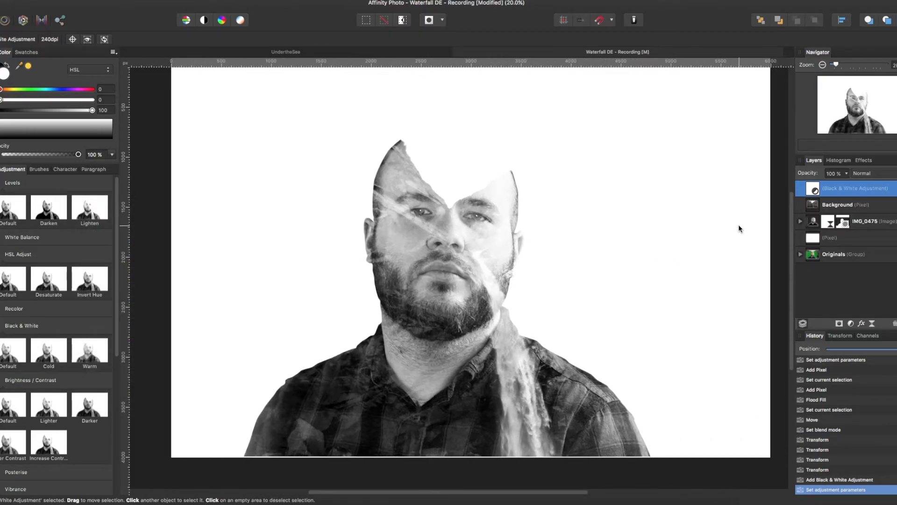
left_click_drag(814, 189, 878, 216)
left_click(801, 189)
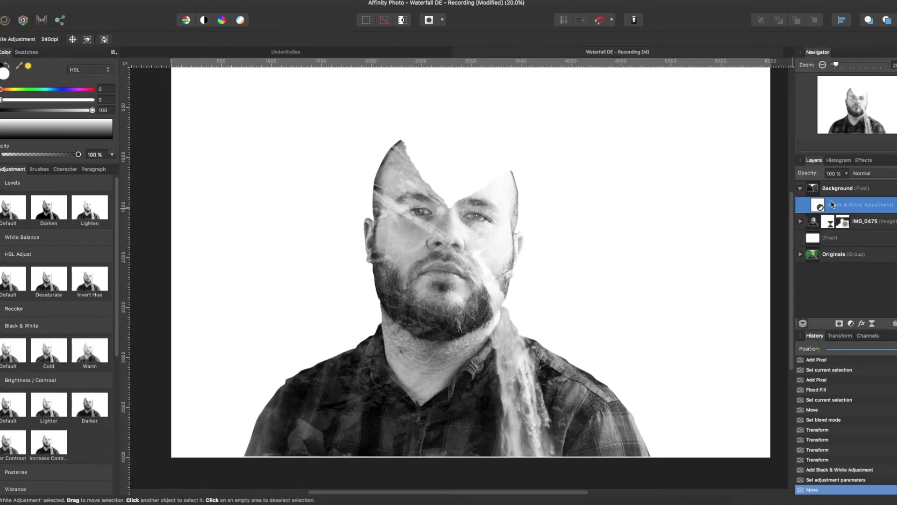
Make the Background layer active and add a mask layer to it.
left_click(848, 196)
left_click(800, 189)
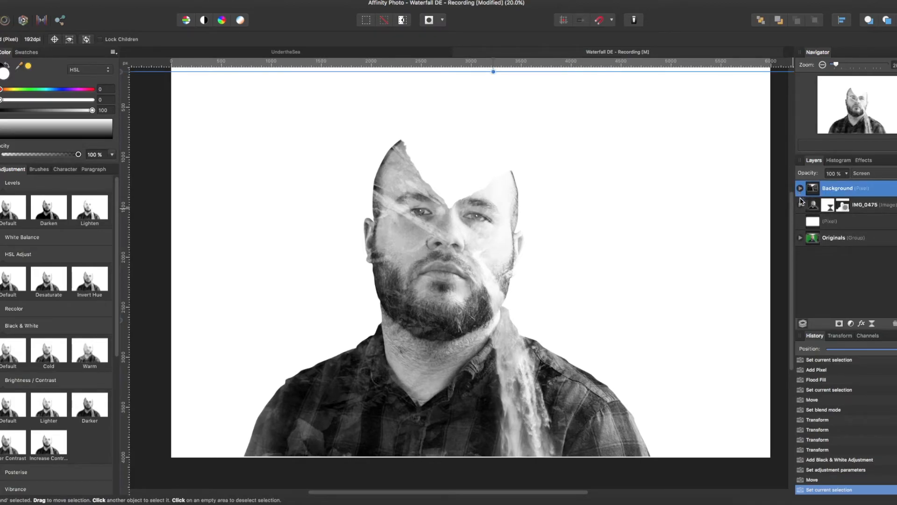
left_click(839, 323)
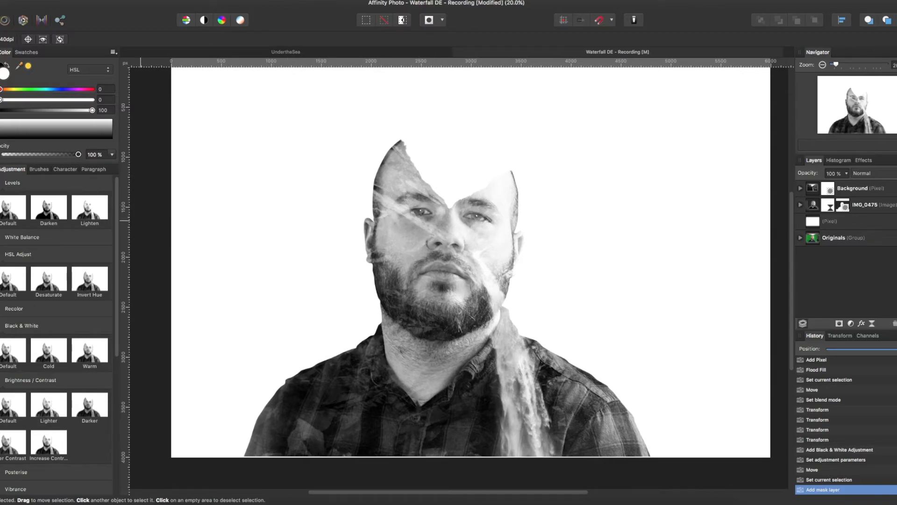
Paint over the man's eyes and cheek on the Background layer's mask with a much smaller soft black brush at 56% opacity.
left_click(0, 194)
left_click(25, 193)
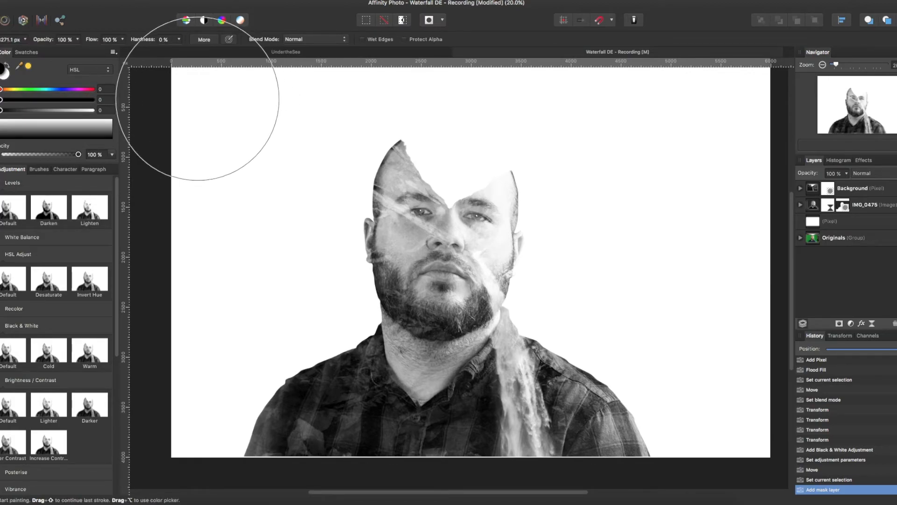
key("[")
key("[")
key("[")
key("[")
key("[")
key("[")
key("[")
key("[")
key("[")
key("[")
key("[")
key("[")
key("[")
key("[")
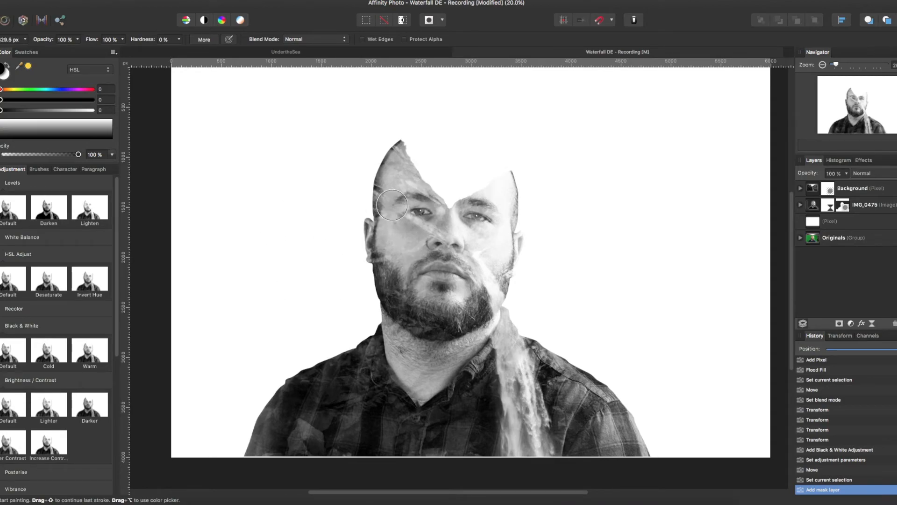
mouse_move(78, 39)
left_mouse_down()
mouse_move(66, 56)
mouse_move(43, 61)
left_mouse_up()
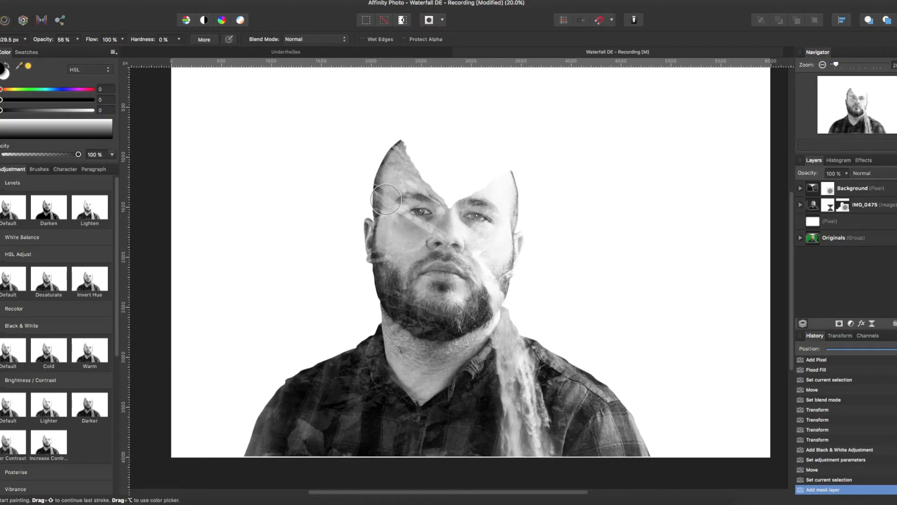
mouse_move(387, 196)
left_mouse_down()
mouse_move(409, 221)
mouse_move(400, 217)
left_mouse_up()
mouse_move(387, 190)
left_mouse_down()
mouse_move(403, 237)
mouse_move(413, 218)
left_mouse_up()
mouse_move(413, 217)
left_mouse_down()
mouse_move(421, 236)
mouse_move(411, 231)
left_mouse_up()
mouse_move(491, 215)
left_mouse_down()
mouse_move(471, 219)
mouse_move(494, 214)
left_mouse_up()
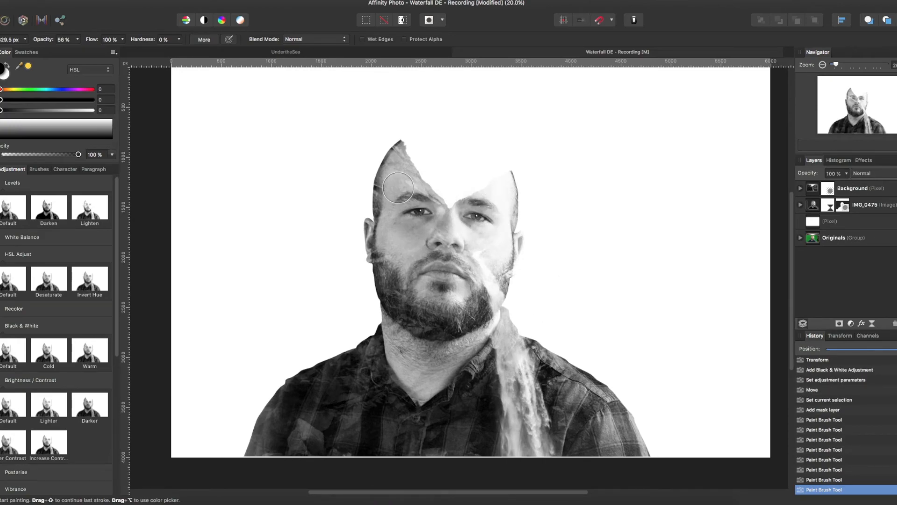
Mask the waterfall texture off the lower part of the shirt below the man's left-hand shoulder in the picture.
mouse_move(299, 433)
left_mouse_down()
mouse_move(310, 442)
mouse_move(286, 454)
left_mouse_up()
mouse_move(284, 456)
left_mouse_down()
mouse_move(279, 449)
mouse_move(293, 445)
left_mouse_up()
left_click_drag(295, 445, 326, 468)
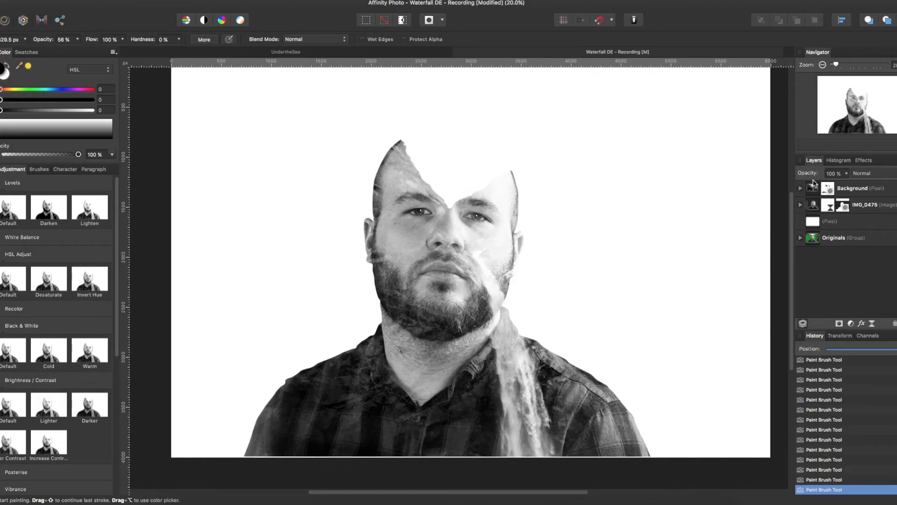
Add a new pixel layer above the Background layer and draw a horizontal linear gradient across the portrait on it.
key("super+minus")
left_click(862, 188)
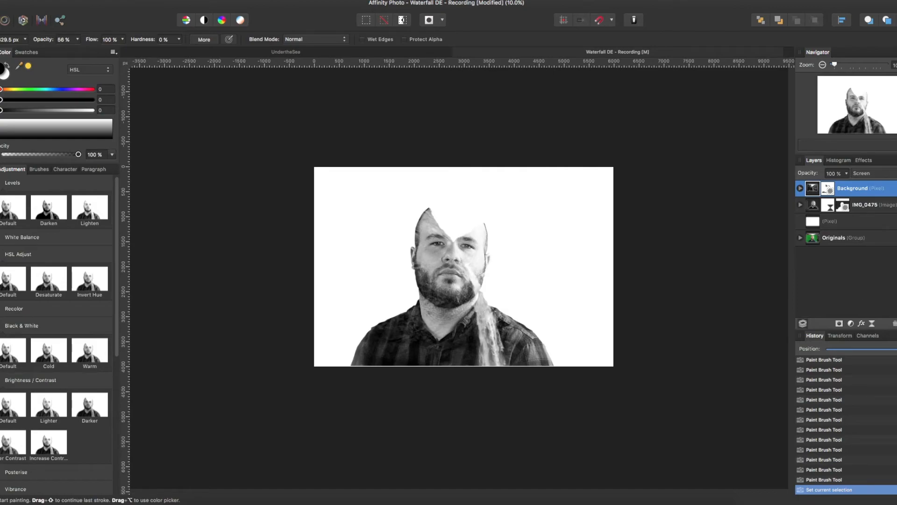
key("super+shift+n")
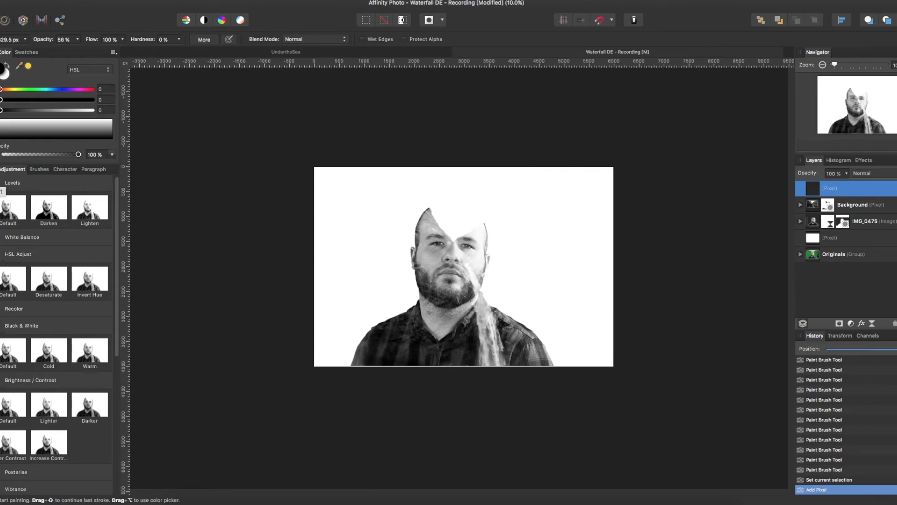
key("g")
left_click_drag(351, 266, 475, 269)
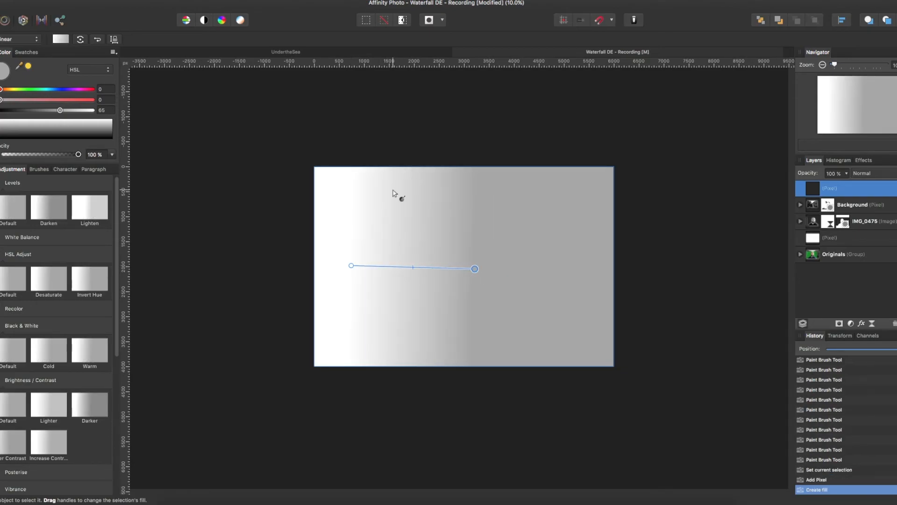
Color the gradient's start stop dark blue and set its mid point to 57%.
left_click(56, 39)
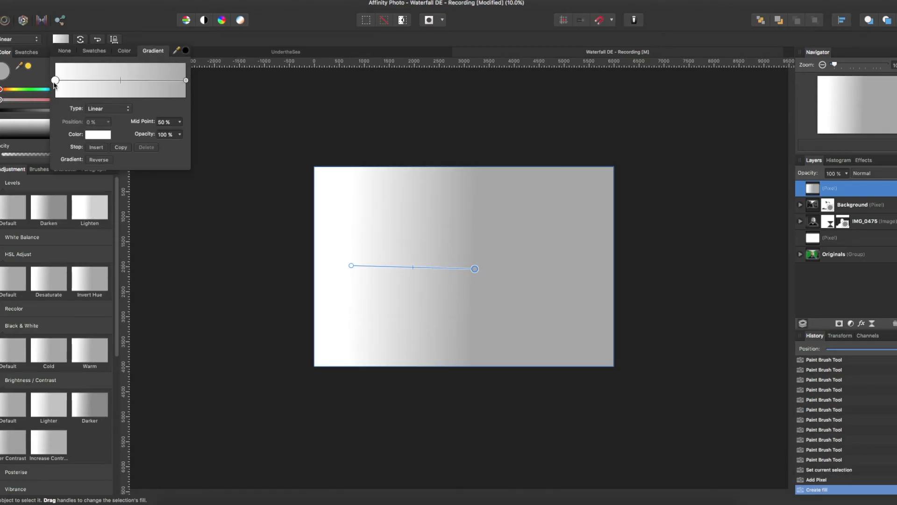
left_click(102, 135)
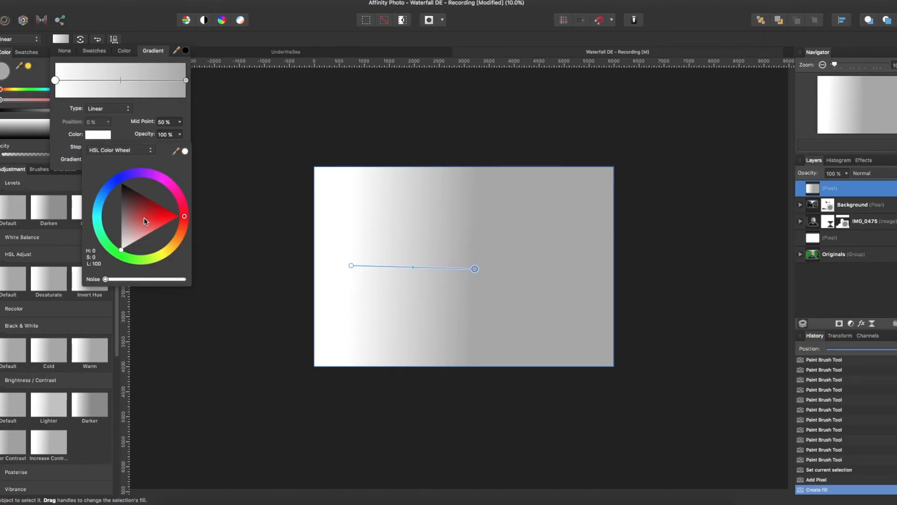
left_click(120, 179)
mouse_move(122, 218)
left_mouse_down()
mouse_move(129, 226)
mouse_move(132, 210)
mouse_move(126, 220)
left_mouse_up()
mouse_move(119, 81)
left_mouse_down()
mouse_move(137, 82)
mouse_move(130, 82)
left_mouse_up()
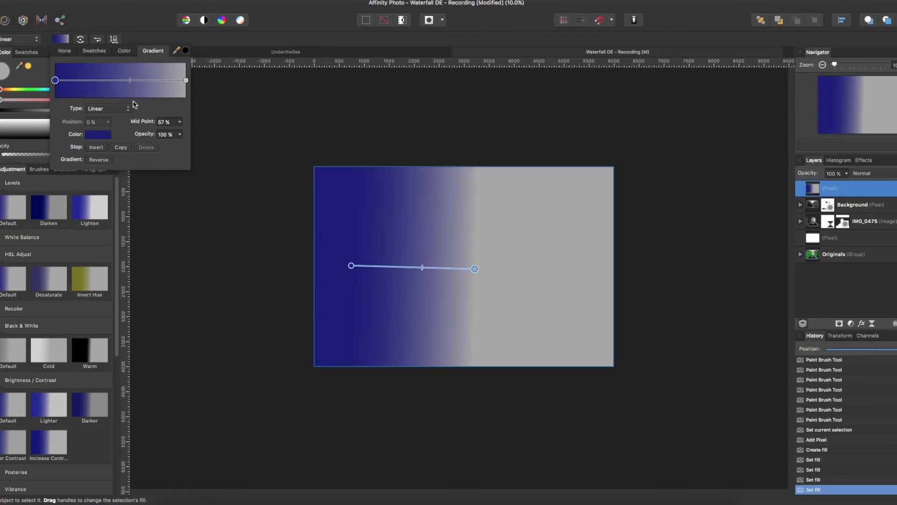
Color the gradient's end stop dark green with H 120, S 33 and L 28.
left_click(187, 81)
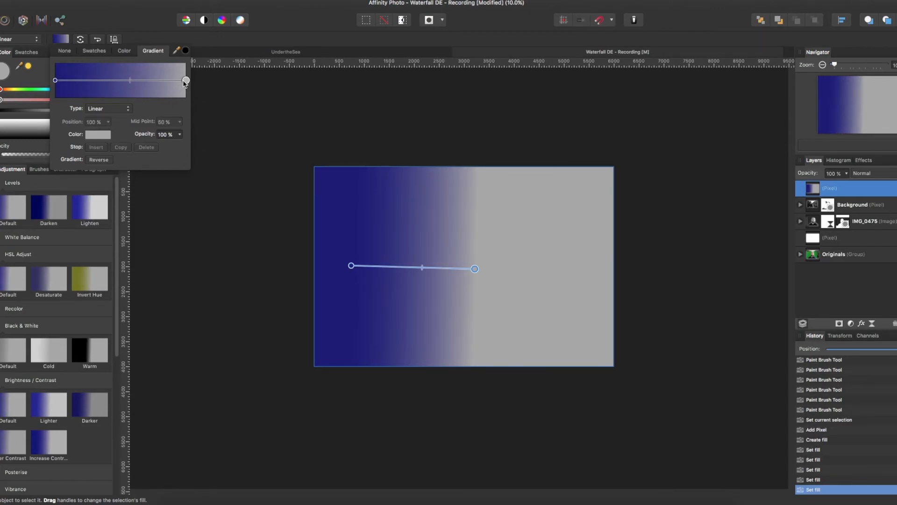
left_click(96, 134)
left_click(124, 257)
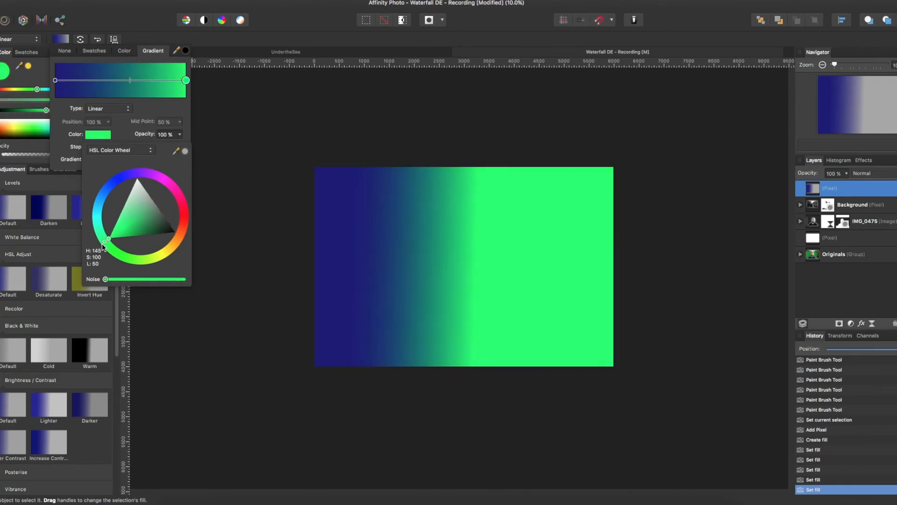
left_click(151, 231)
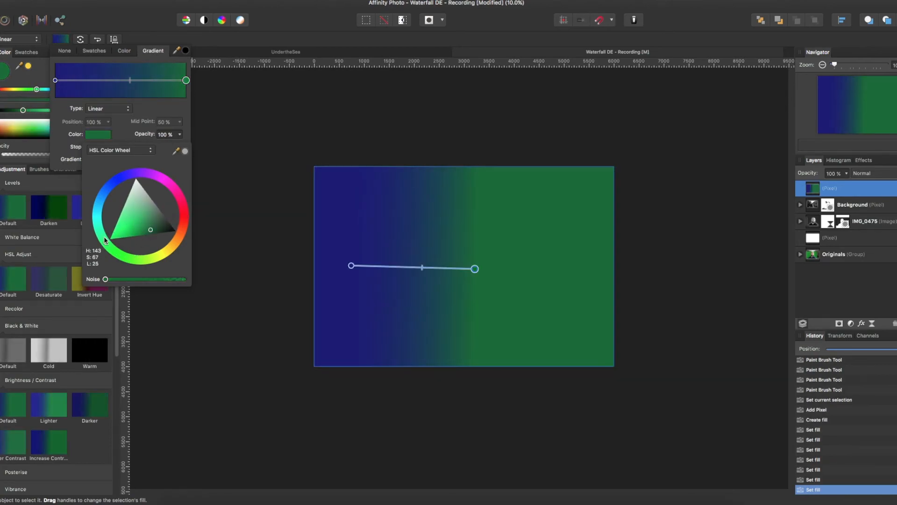
left_click(117, 254)
left_click(156, 215)
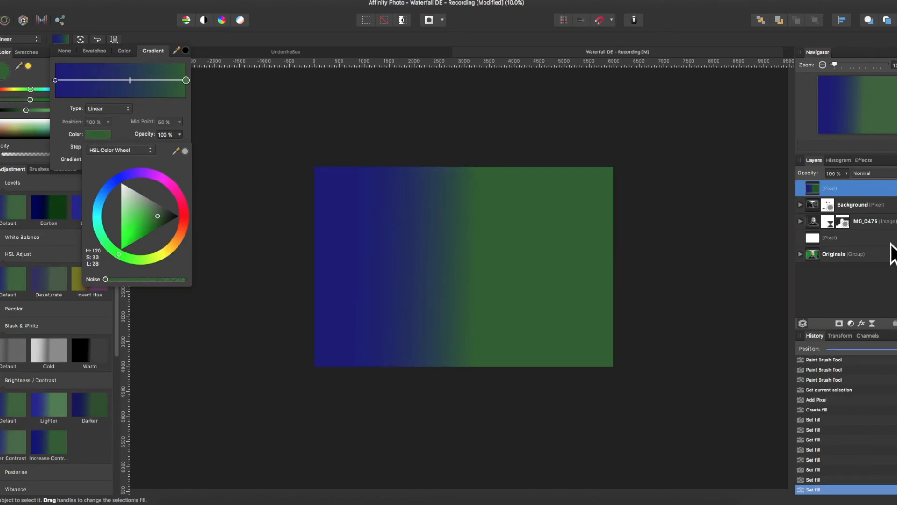
Set the gradient layer's blend mode to Color and its opacity to 35%.
left_click(869, 174)
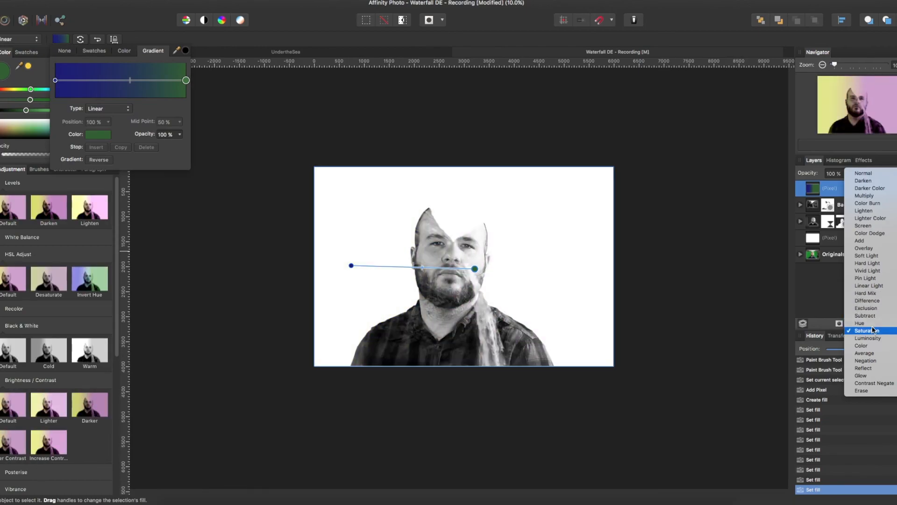
left_click(869, 347)
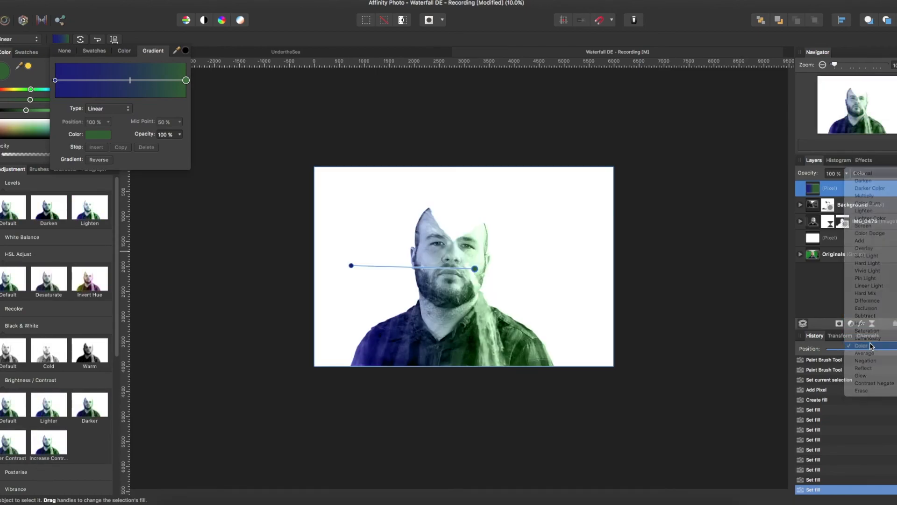
left_click_drag(847, 177, 792, 189)
left_click(823, 65)
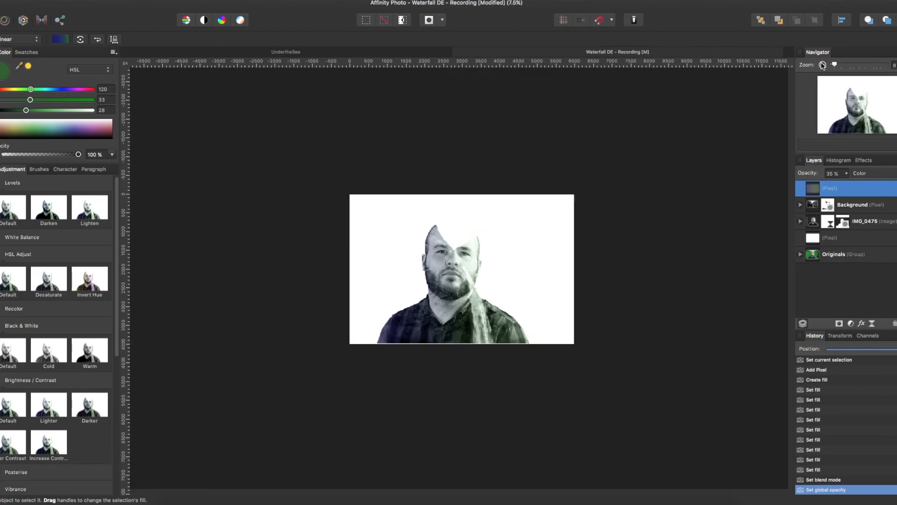
left_click(896, 65)
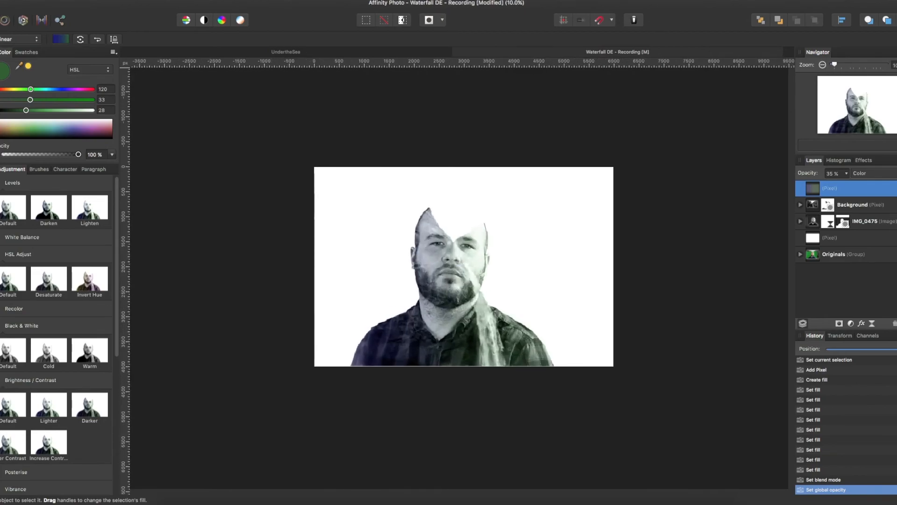
left_click(863, 237)
key("super+plus")
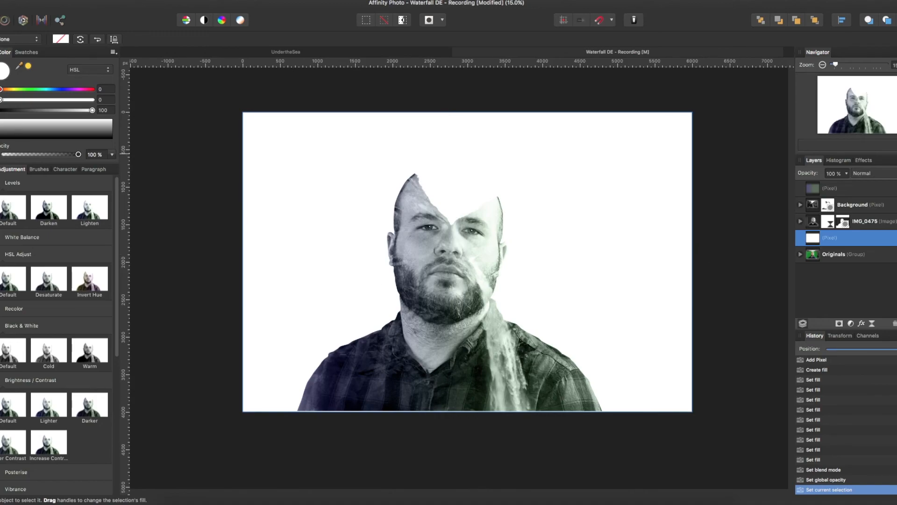
key("v")
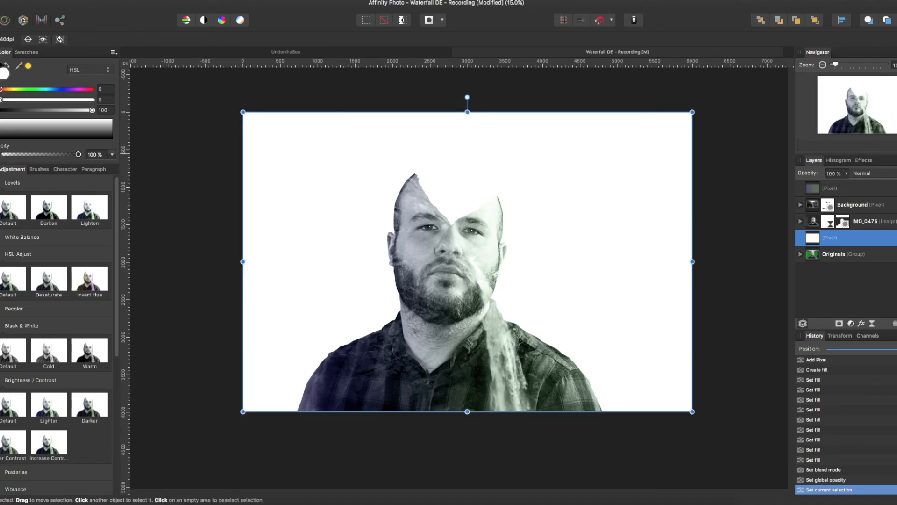
key("c")
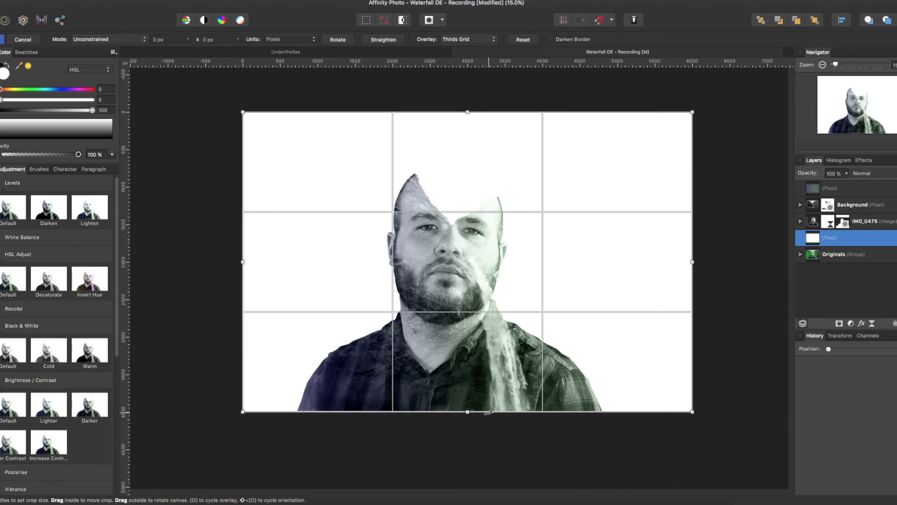
Cancel the crop, move the Background and IMG_0475 layers together slightly down to the canvas's bottom edge, and clear the selection.
left_click(852, 204)
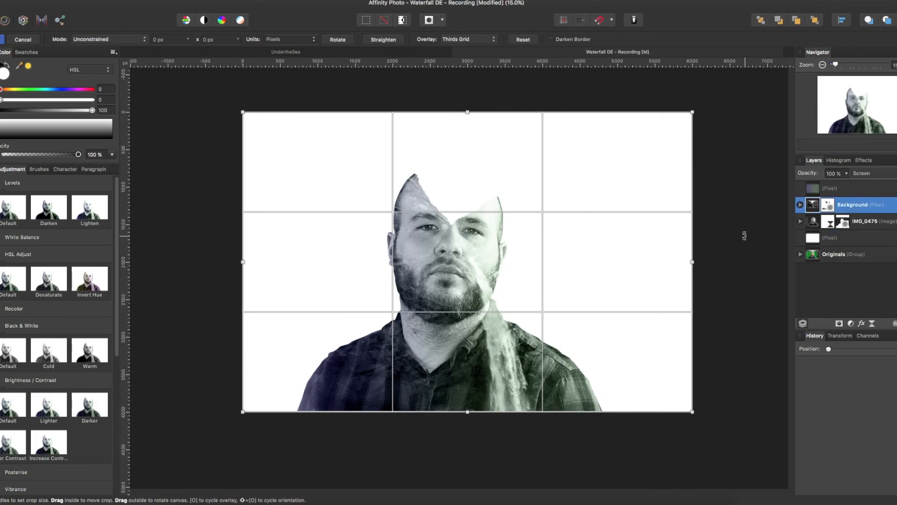
left_click(23, 40)
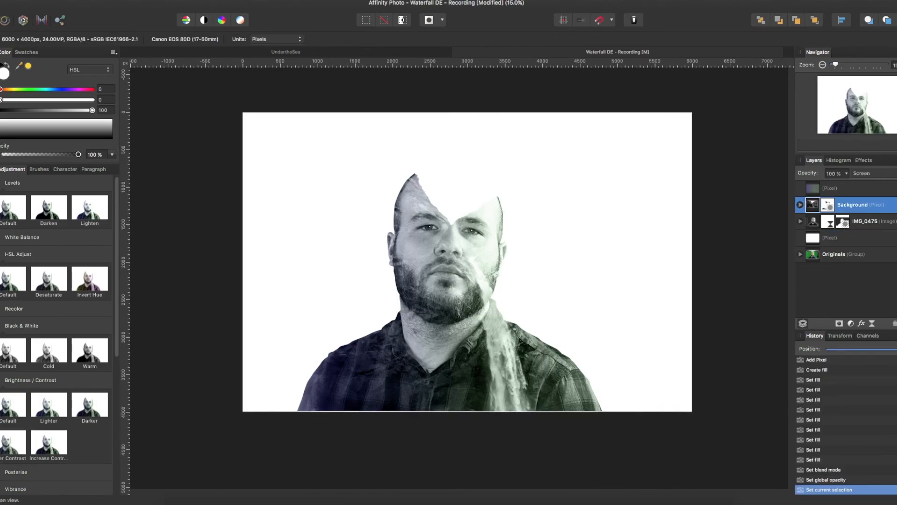
left_click(882, 222, "shift")
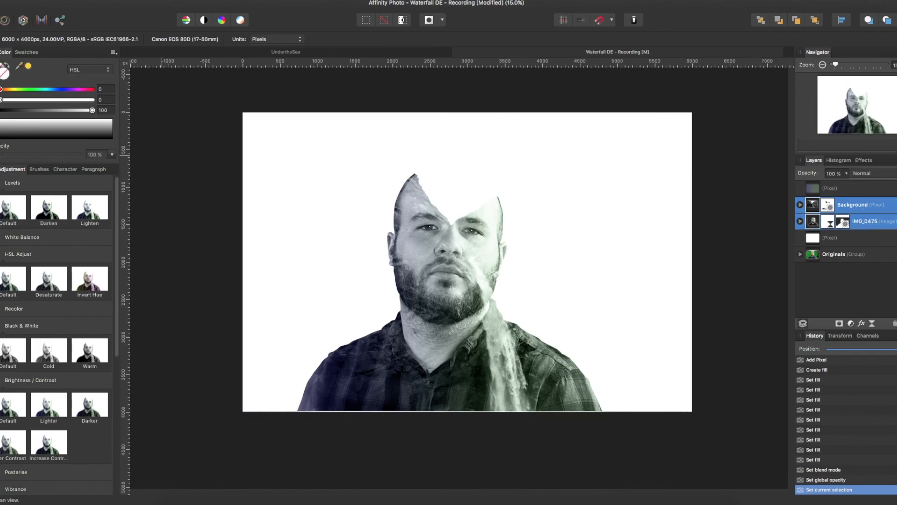
key("v")
left_click_drag(318, 240, 319, 244)
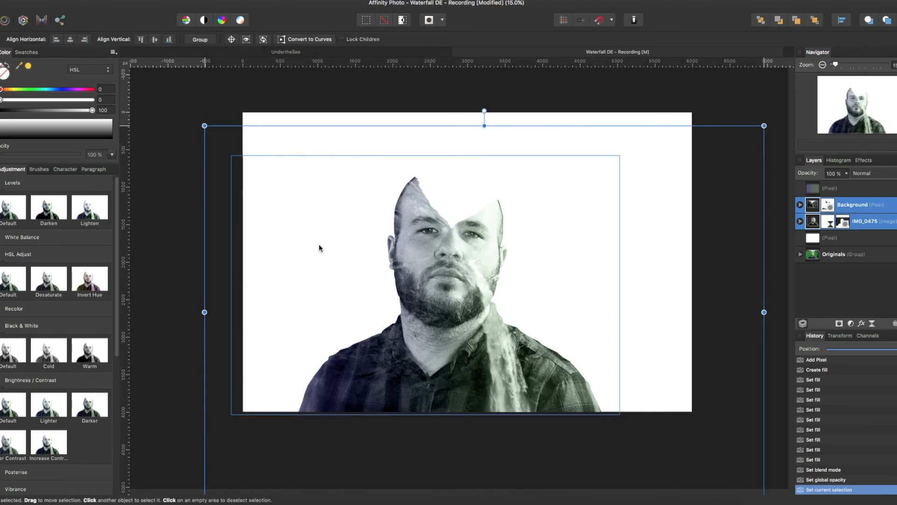
key("super+d")
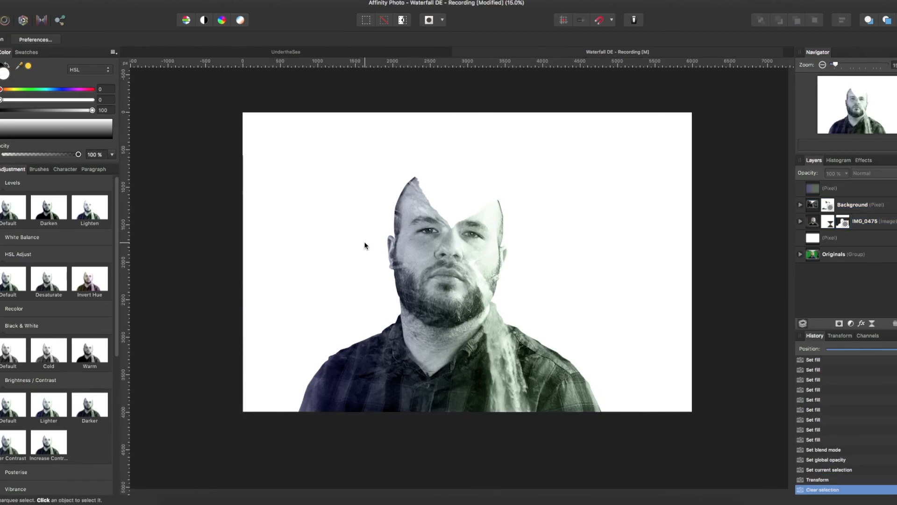
left_click_drag(447, 281, 389, 283)
left_click_drag(478, 298, 529, 302)
key("super+z")
key("super+z")
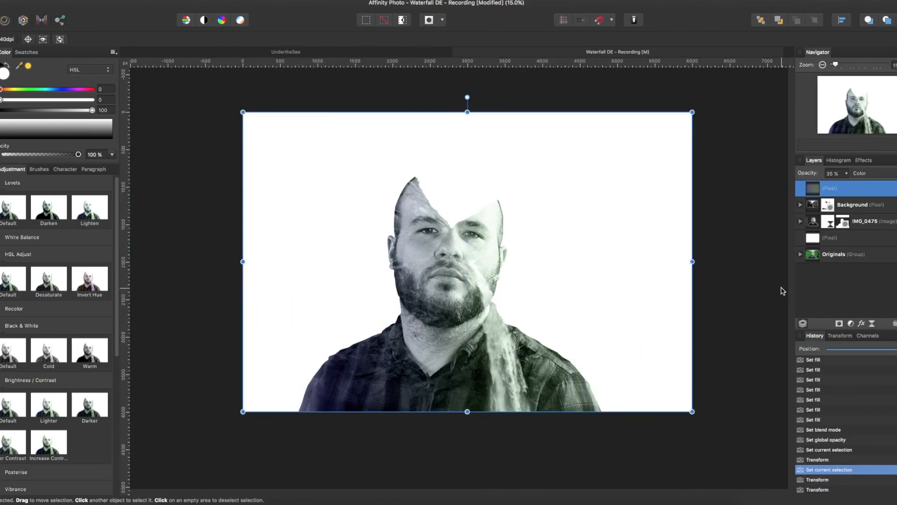
Move the gradient, Background and IMG_0475 layers together to the left until the shoulder meets the canvas edge, and deselect them.
left_click(871, 204)
left_click(873, 223)
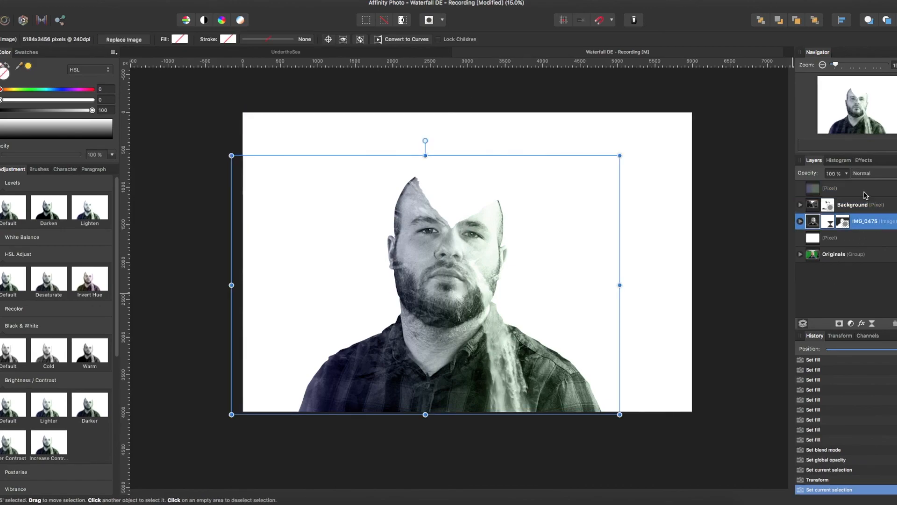
left_click(861, 193, "shift")
left_click_drag(708, 248, 653, 242)
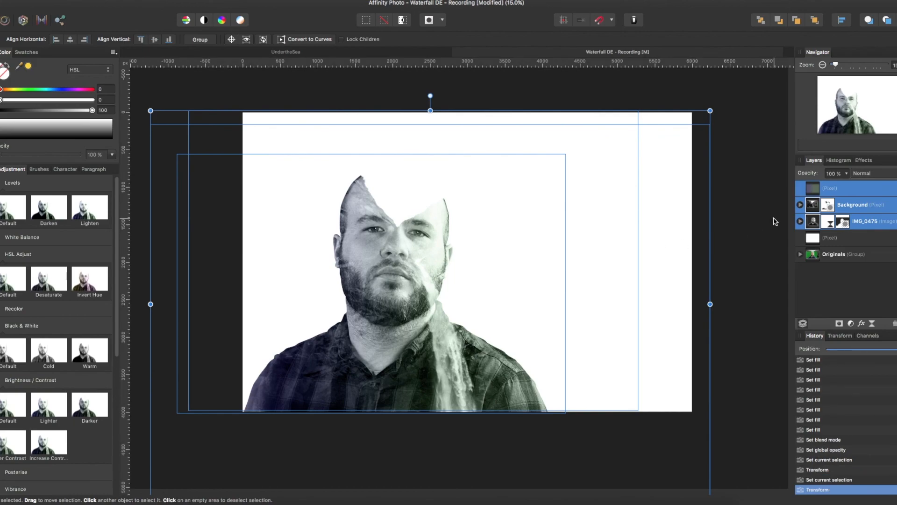
left_click(753, 234)
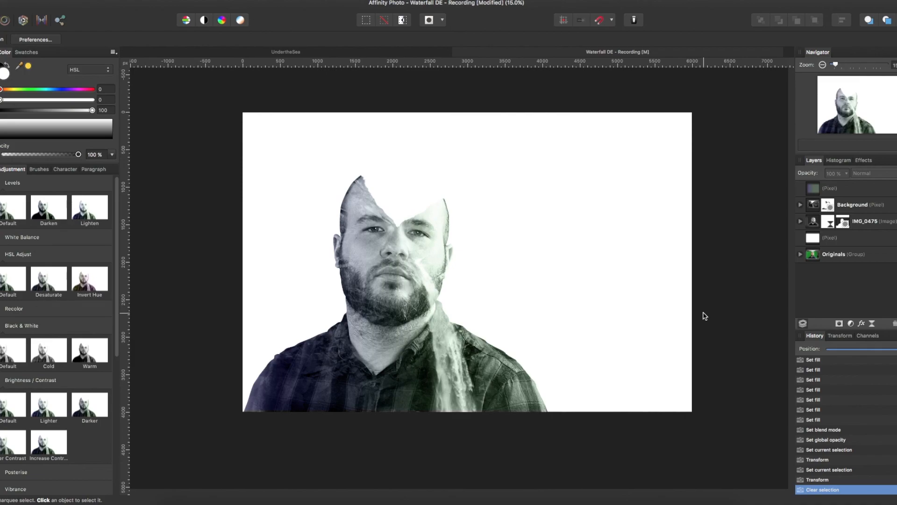
Lower the gradient layer's opacity to 18% and make the Background layer active.
left_click(848, 189)
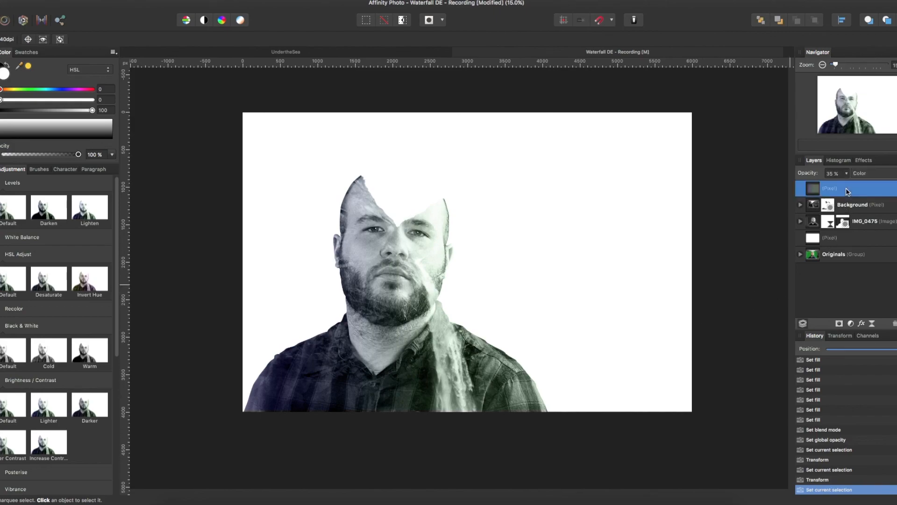
key("1")
key("8")
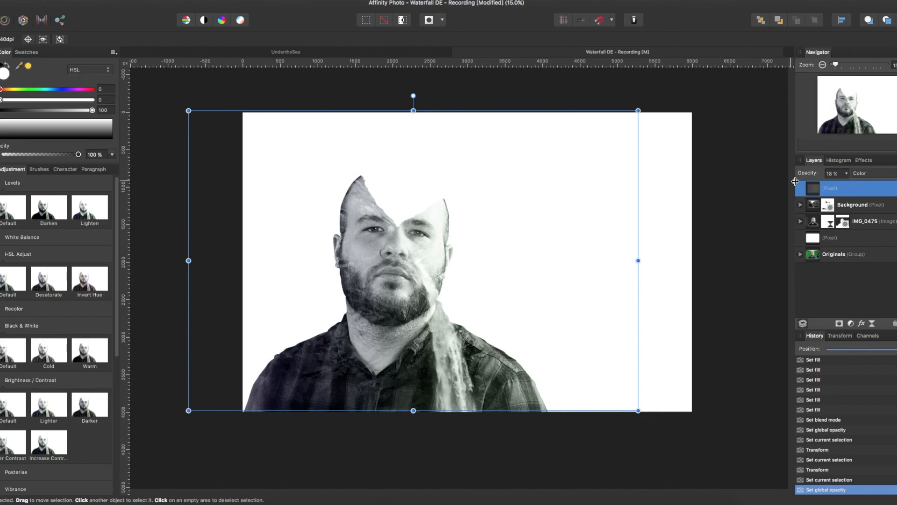
left_click(856, 210)
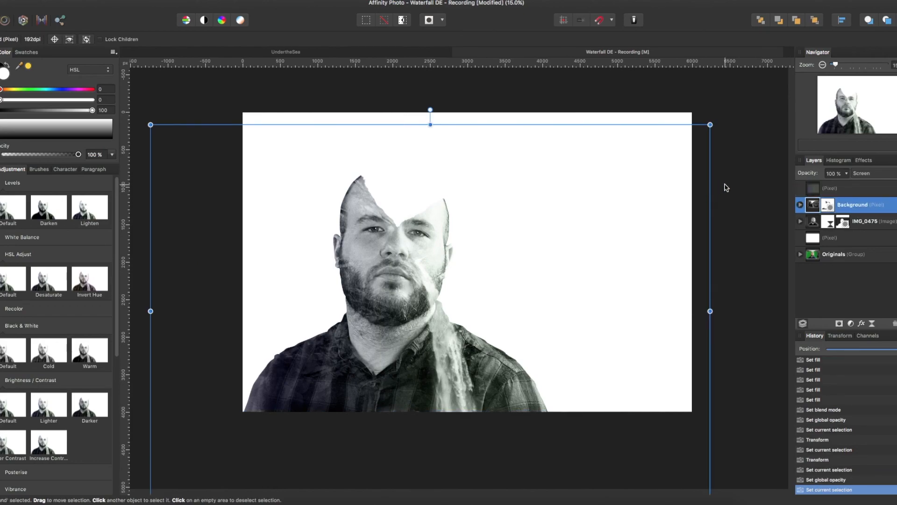